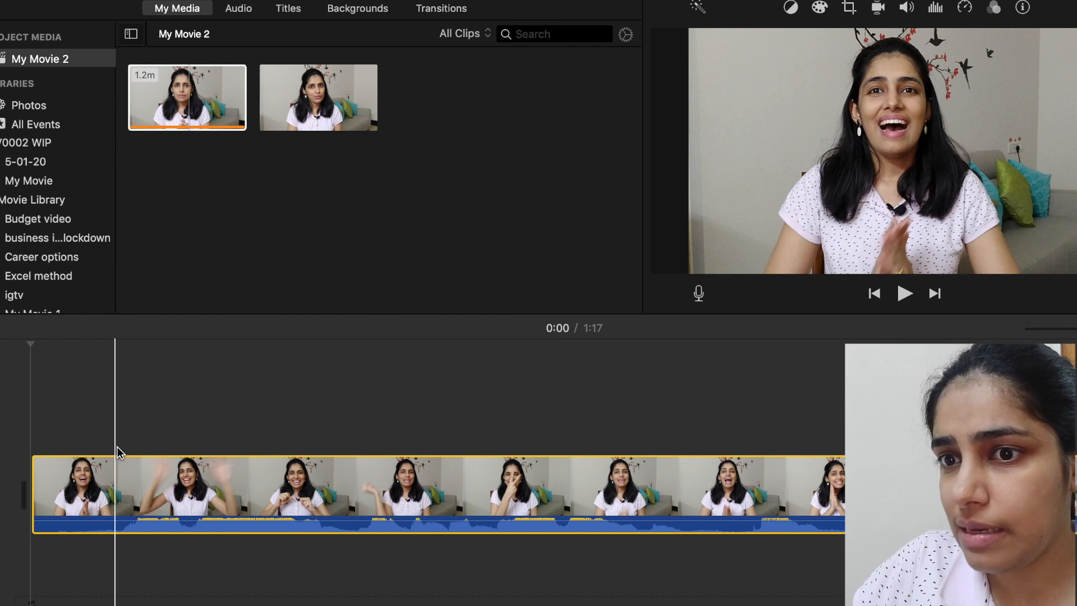
Step: Split off the first 0.4 seconds of the main clip and delete that opening piece
{"action": "left_click", "coordinate": [120, 452]}
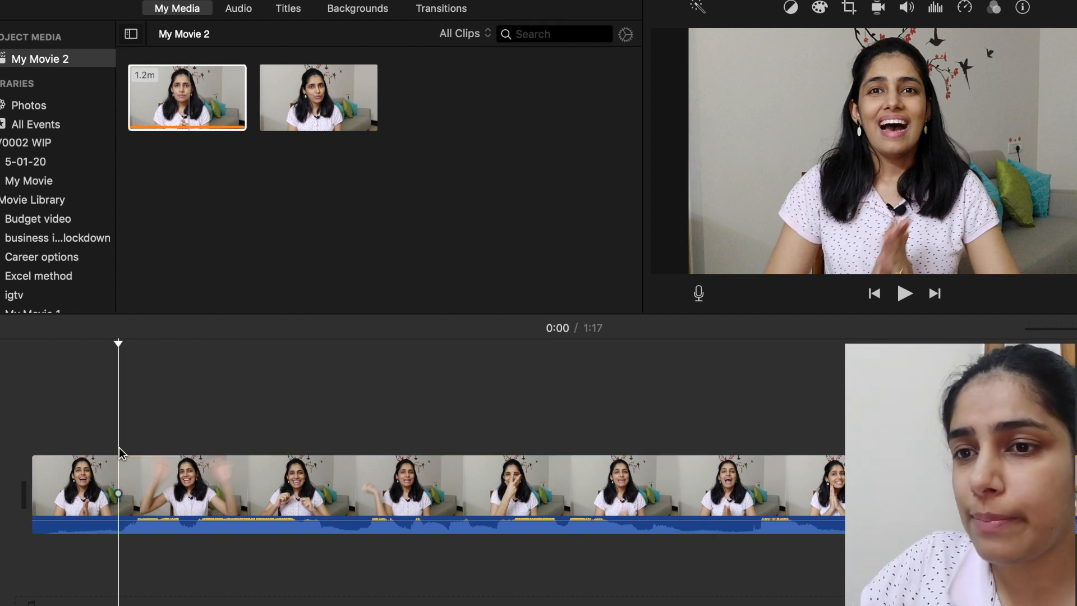
{"action": "right_click", "coordinate": [119, 474]}
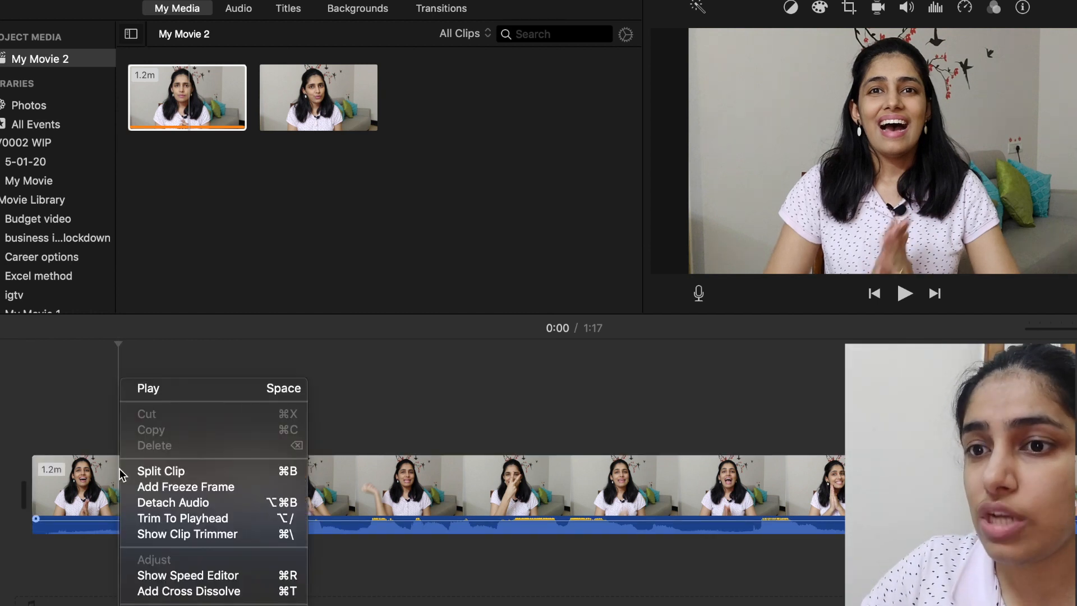
{"action": "left_click", "coordinate": [140, 472]}
{"action": "left_click", "coordinate": [75, 486]}
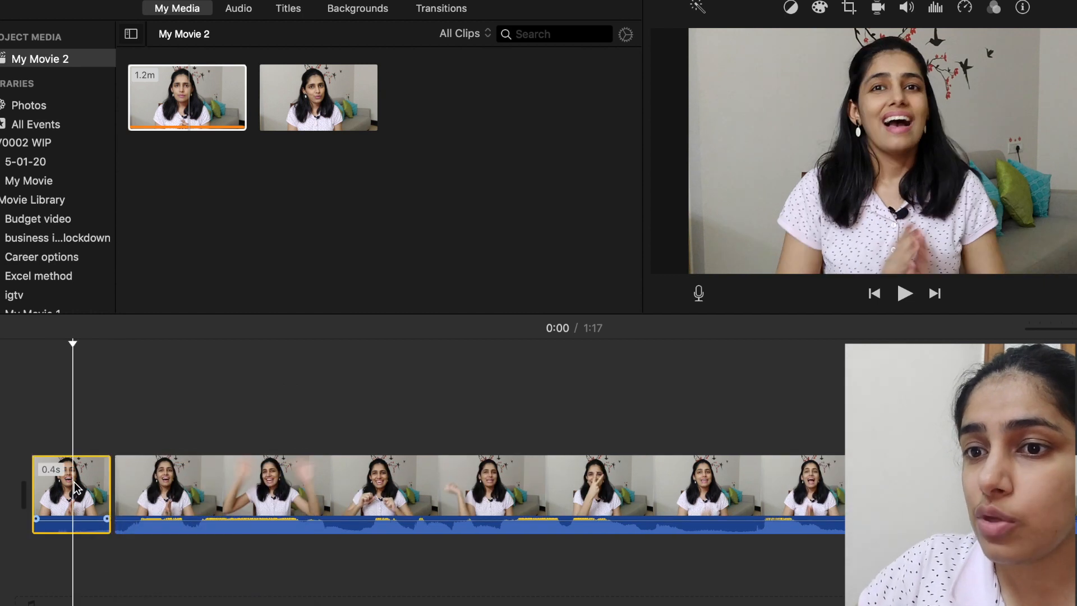
{"action": "key", "text": "Delete"}
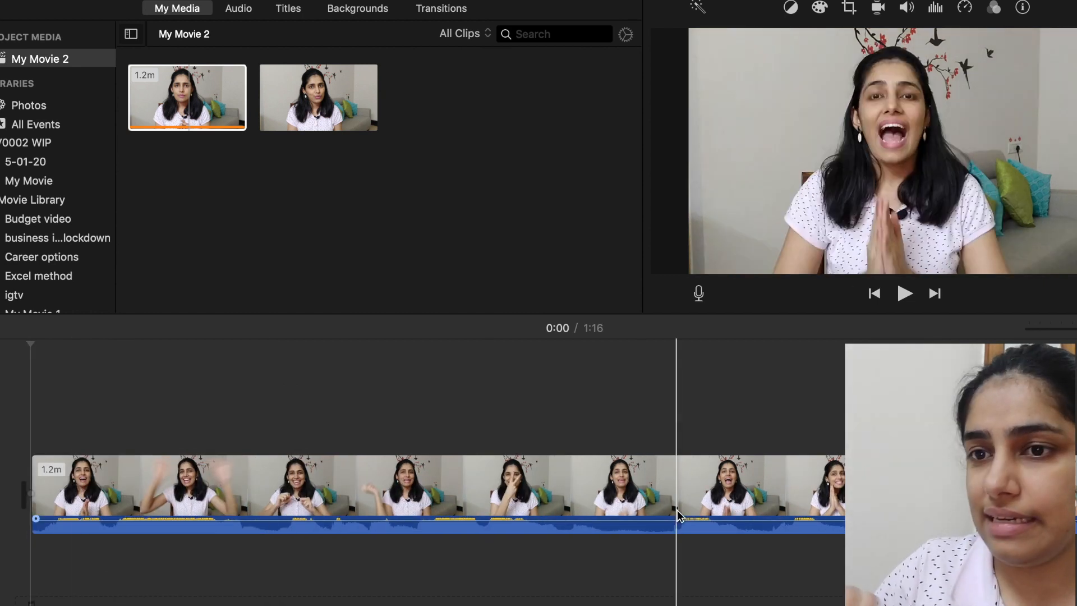
Step: Split the main clip at 0:16, where the speaker sits silent
{"action": "scroll", "coordinate": [678, 509], "scroll_direction": "right", "scroll_amount": 5}
{"action": "scroll", "coordinate": [678, 510], "scroll_direction": "right", "scroll_amount": 2}
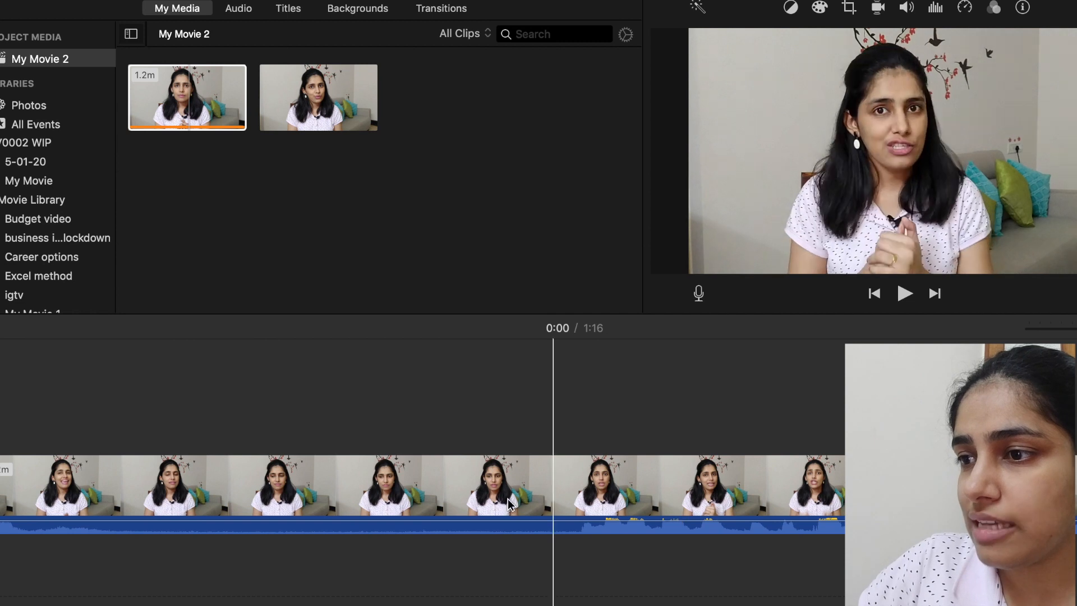
{"action": "scroll", "coordinate": [293, 486], "scroll_direction": "left", "scroll_amount": 5}
{"action": "left_click", "coordinate": [333, 486]}
{"action": "right_click", "coordinate": [334, 486]}
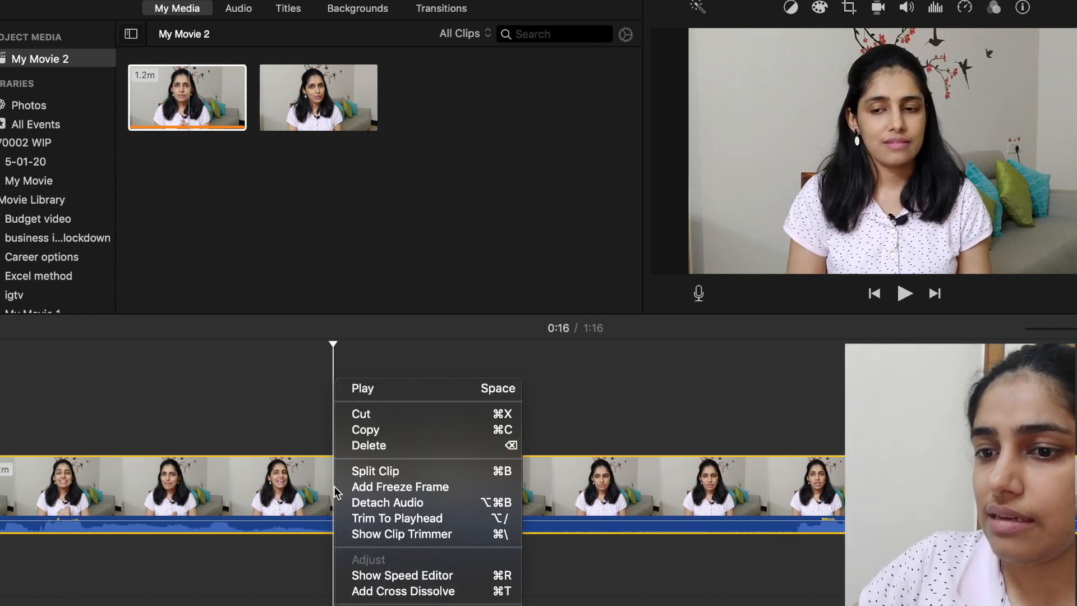
{"action": "left_click", "coordinate": [395, 471]}
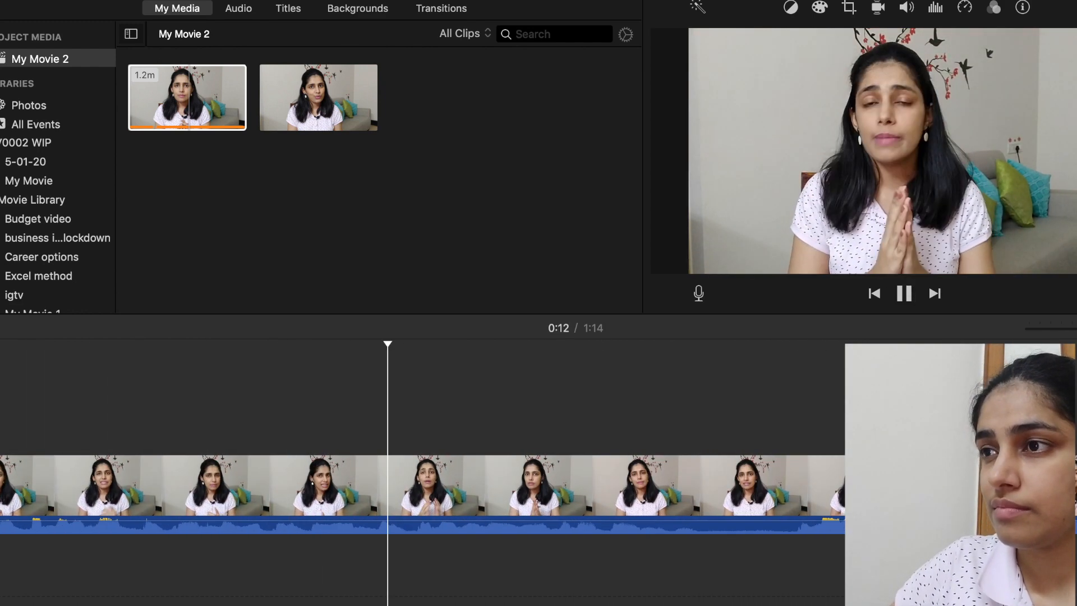
Step: Split the main clip again at the next pause in speech and delete the unwanted segment
{"action": "key", "text": "space"}
{"action": "scroll", "coordinate": [570, 402], "scroll_direction": "left", "scroll_amount": 6}
{"action": "right_click", "coordinate": [229, 460]}
{"action": "left_click", "coordinate": [292, 470]}
{"action": "left_click", "coordinate": [304, 482]}
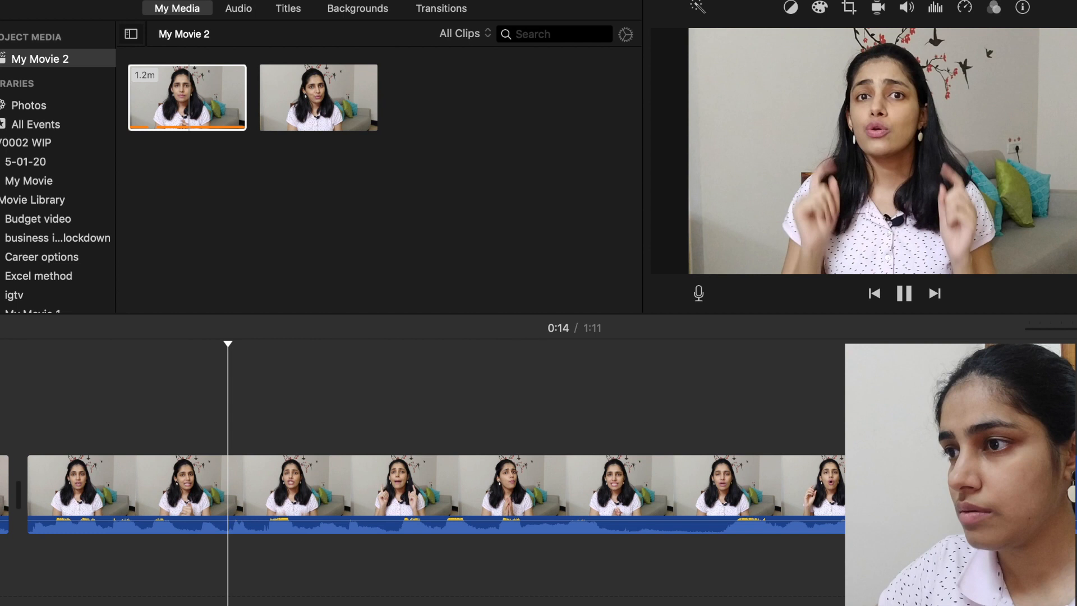
{"action": "key", "text": "Delete"}
Step: Split the shortened footage at 0:16 and play on from there to check the following part
{"action": "right_click", "coordinate": [301, 477]}
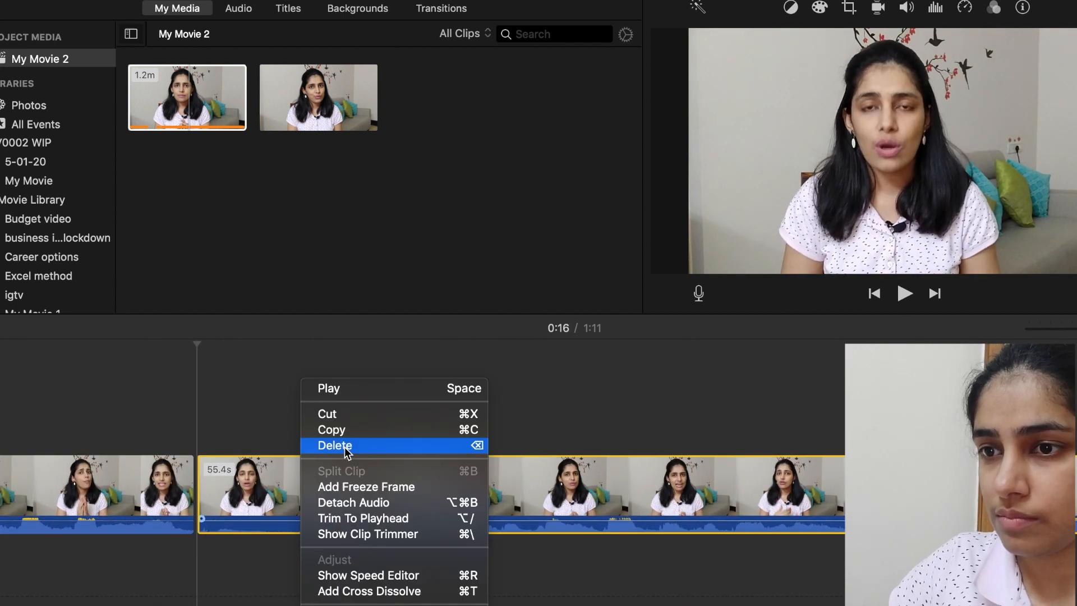
{"action": "left_click", "coordinate": [336, 469]}
{"action": "key", "text": "space"}
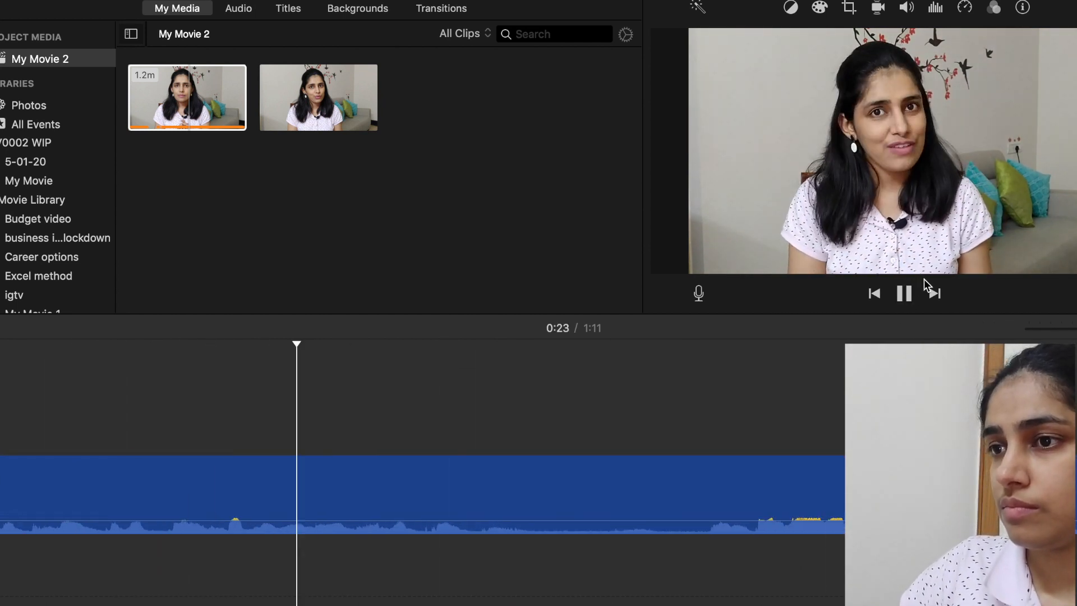
{"action": "key", "text": "space"}
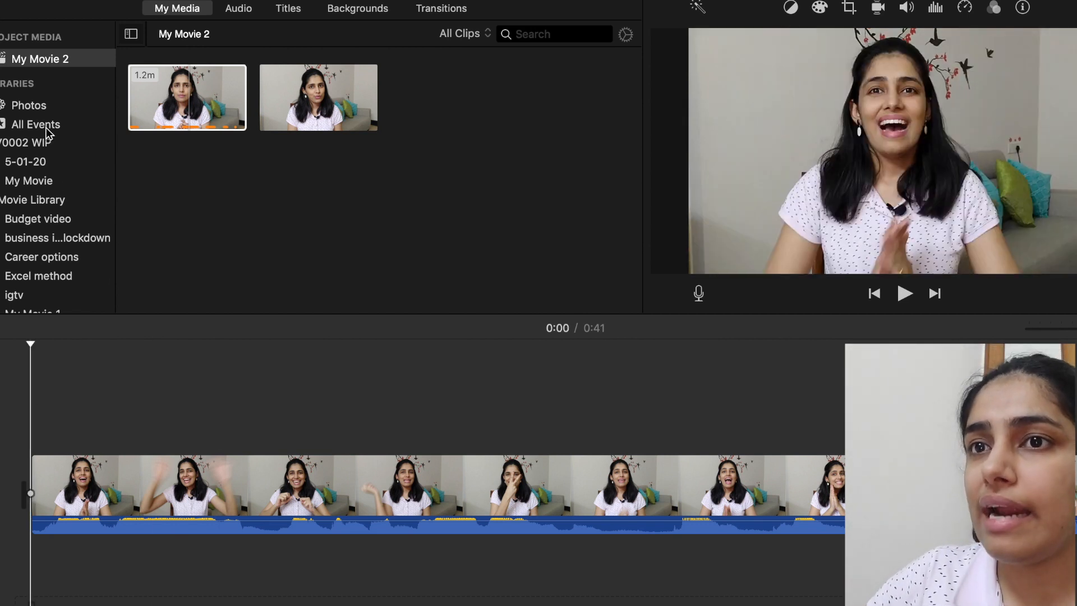
Step: Open the Titles event in the movie library
{"action": "scroll", "coordinate": [56, 220], "scroll_direction": "down", "scroll_amount": 5}
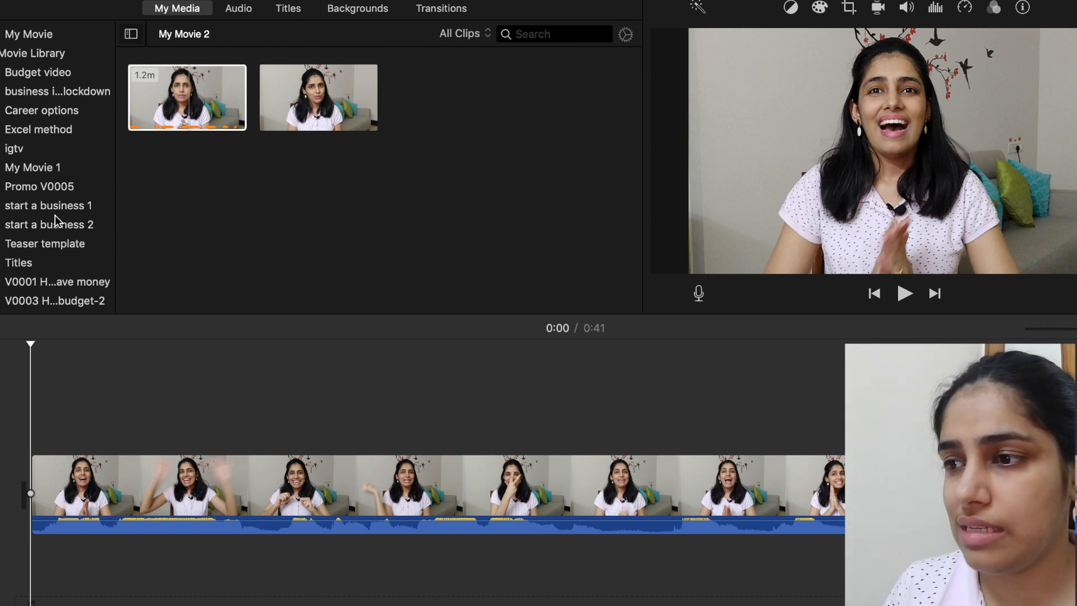
{"action": "scroll", "coordinate": [52, 191], "scroll_direction": "down", "scroll_amount": 8}
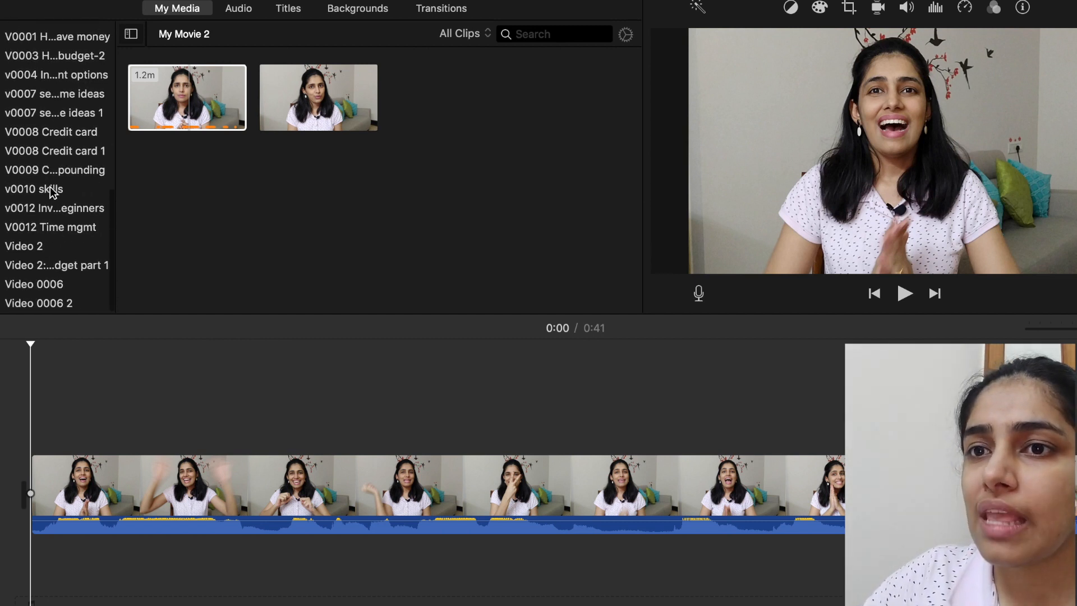
{"action": "scroll", "coordinate": [52, 193], "scroll_direction": "up", "scroll_amount": 3}
{"action": "left_click", "coordinate": [24, 98]}
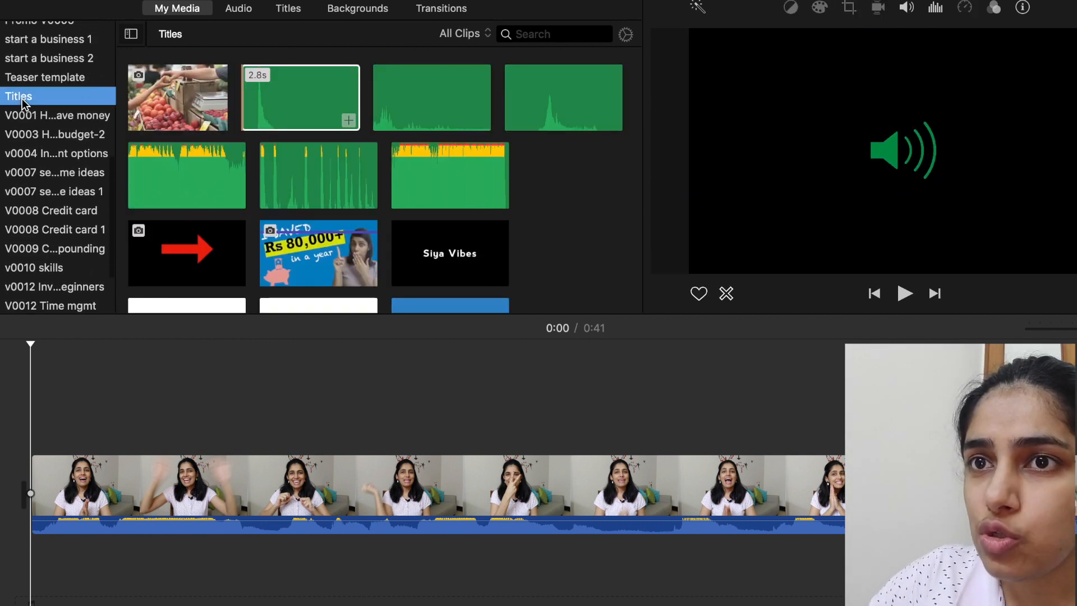
Step: Insert the 7-second intro clip with the YouTube logo on white at the very start of the timeline
{"action": "scroll", "coordinate": [419, 251], "scroll_direction": "down", "scroll_amount": 5}
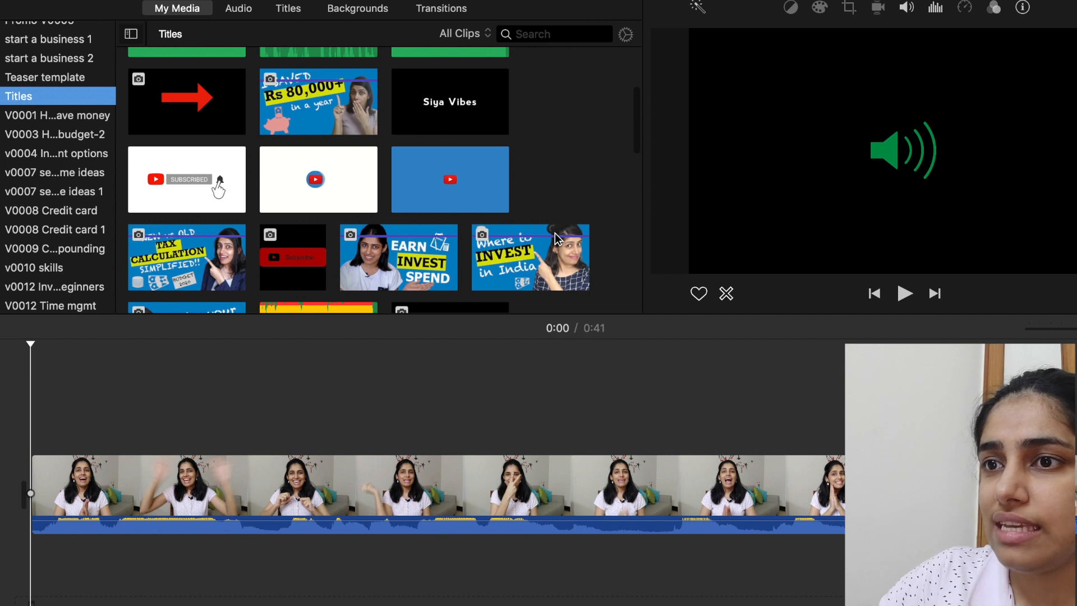
{"action": "left_click", "coordinate": [327, 176]}
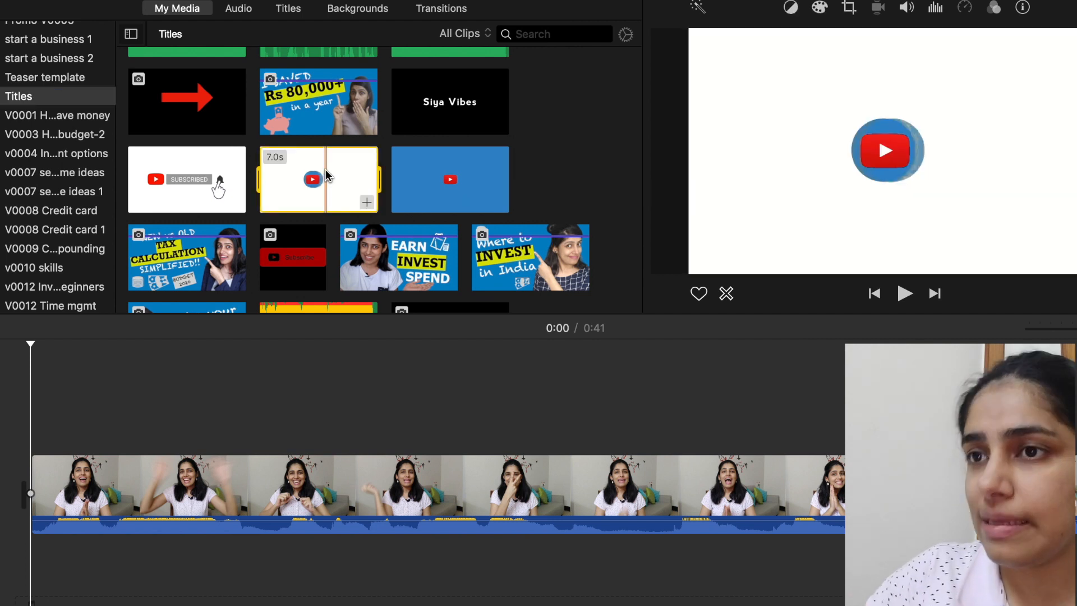
{"action": "left_click_drag", "start_coordinate": [140, 383], "coordinate": [110, 486]}
{"action": "left_click", "coordinate": [110, 481]}
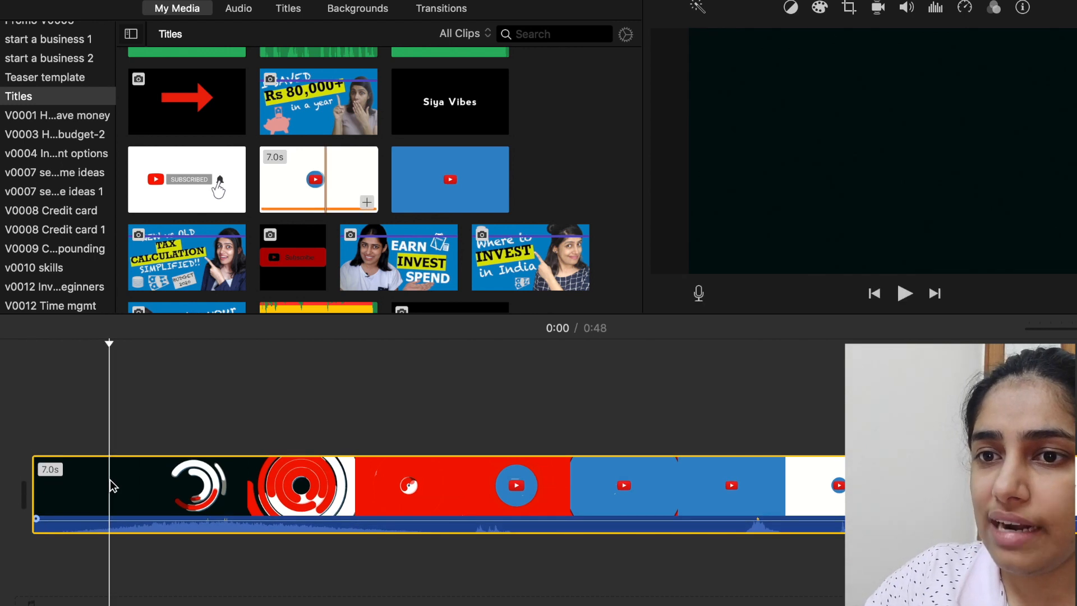
Step: Set the intro clip's speed to Fast at 2x
{"action": "left_click", "coordinate": [965, 8]}
{"action": "left_click", "coordinate": [762, 40]}
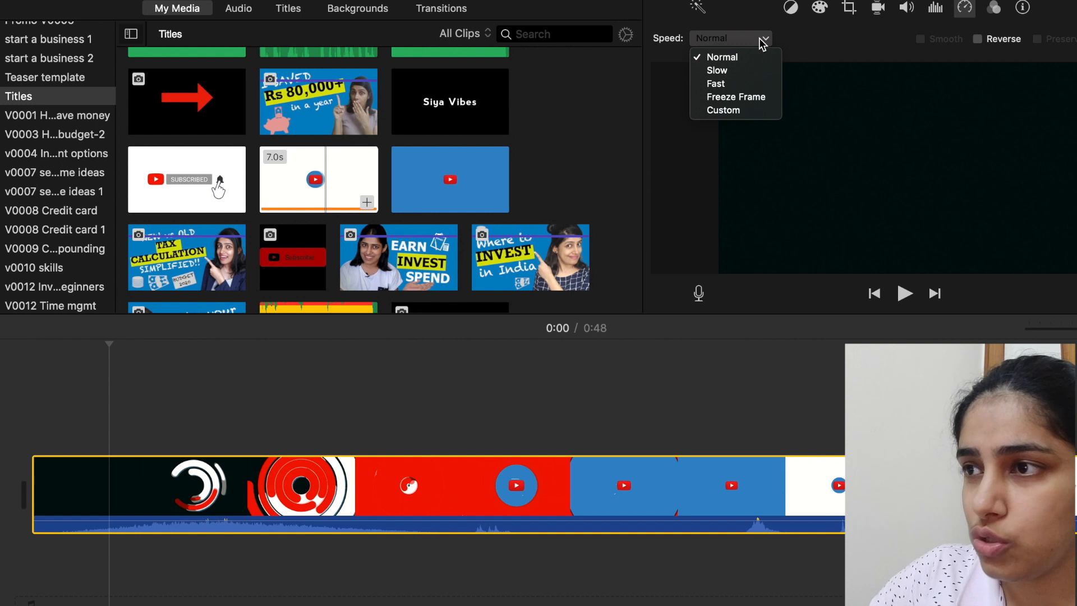
{"action": "left_click", "coordinate": [708, 82]}
{"action": "left_click", "coordinate": [161, 521]}
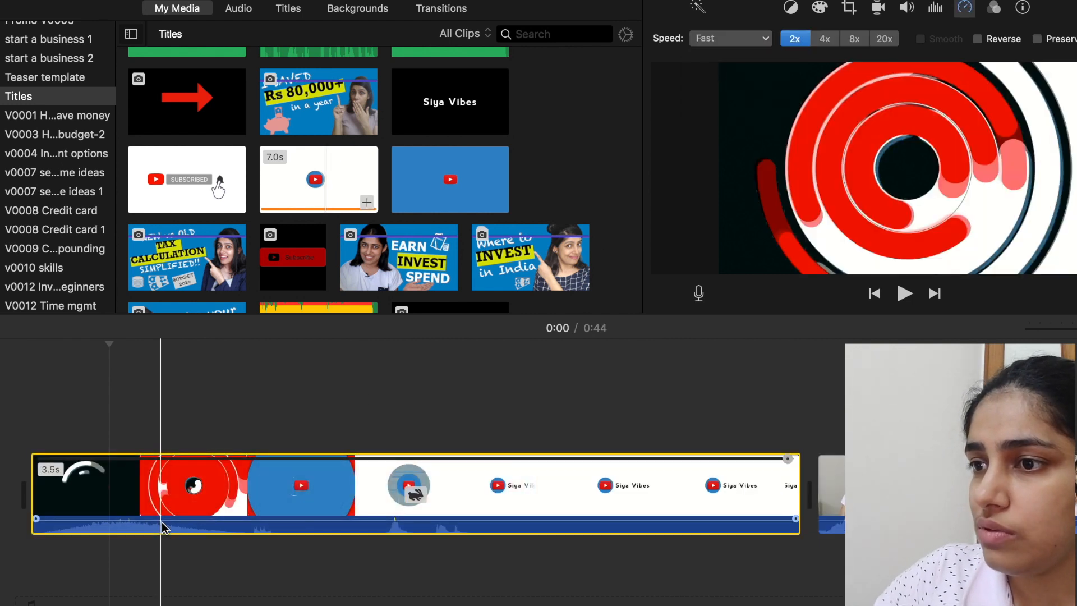
Step: Overlay the Instagram handle graphic from the Titles event above the main clip at about 0:26, where the speaker points upward
{"action": "left_click", "coordinate": [660, 444]}
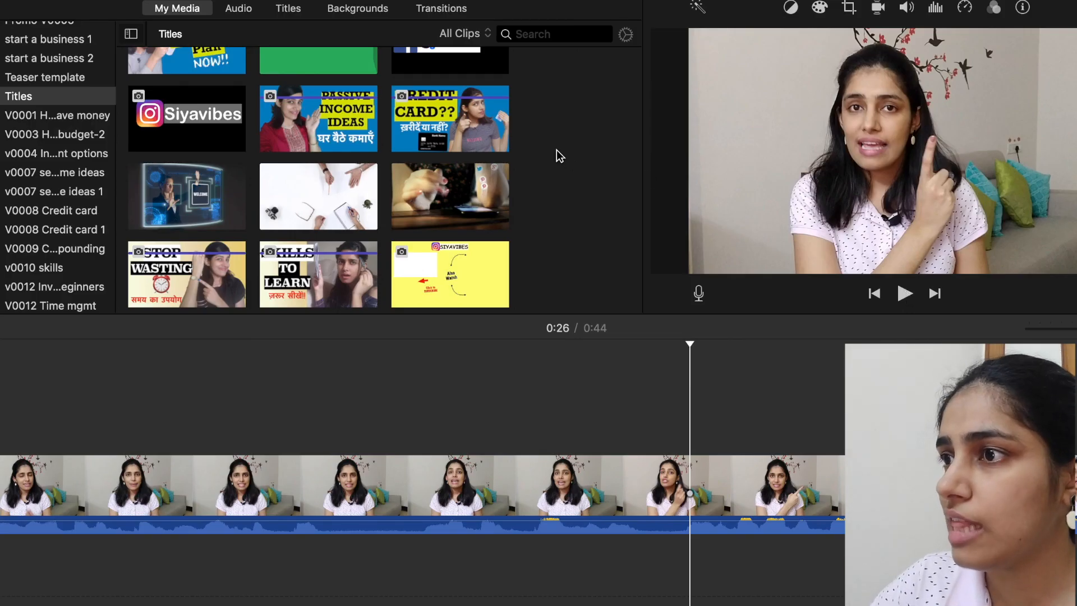
{"action": "scroll", "coordinate": [557, 150], "scroll_direction": "up", "scroll_amount": 15}
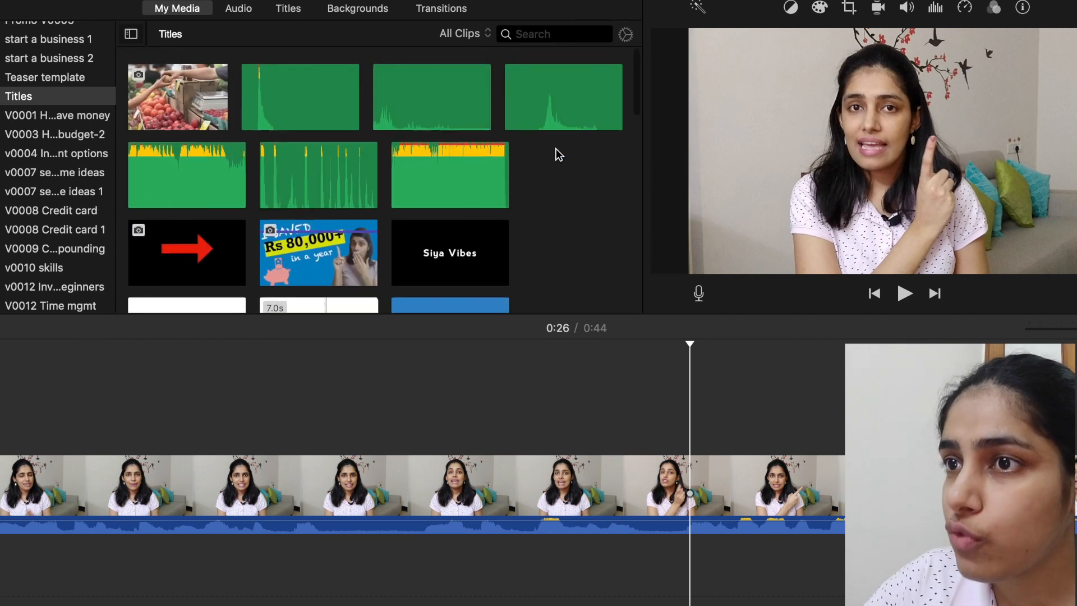
{"action": "scroll", "coordinate": [556, 149], "scroll_direction": "down", "scroll_amount": 15}
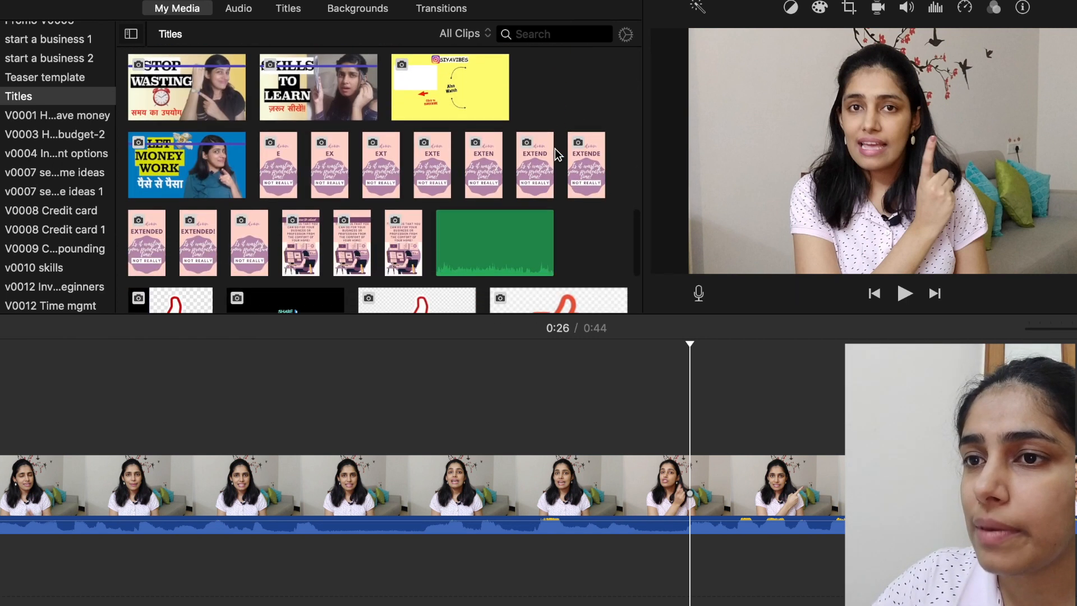
{"action": "scroll", "coordinate": [581, 201], "scroll_direction": "up", "scroll_amount": 8}
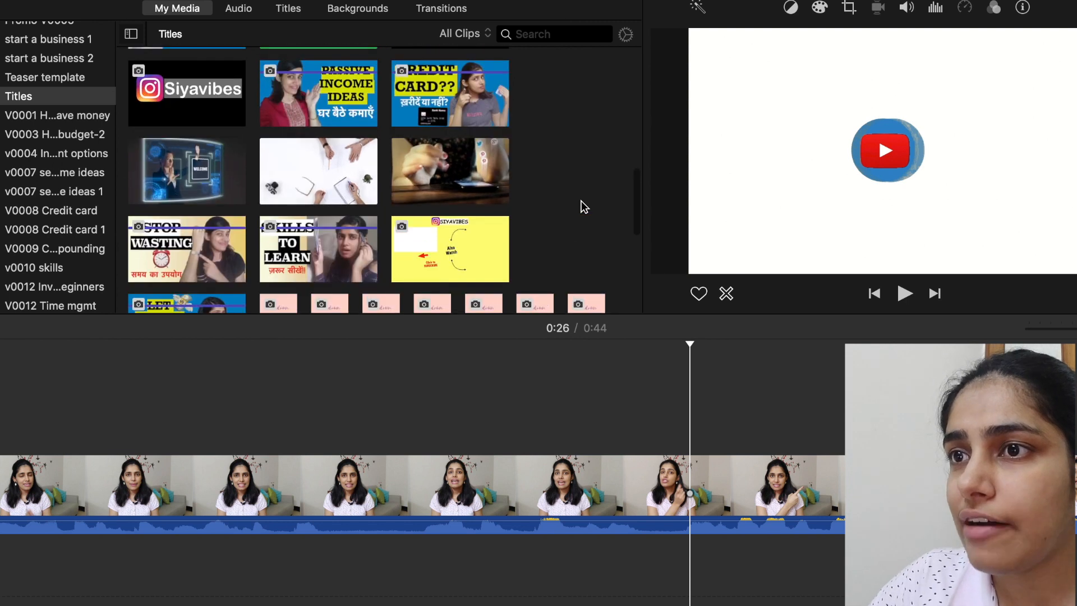
{"action": "scroll", "coordinate": [583, 206], "scroll_direction": "up", "scroll_amount": 8}
{"action": "scroll", "coordinate": [583, 206], "scroll_direction": "down", "scroll_amount": 4}
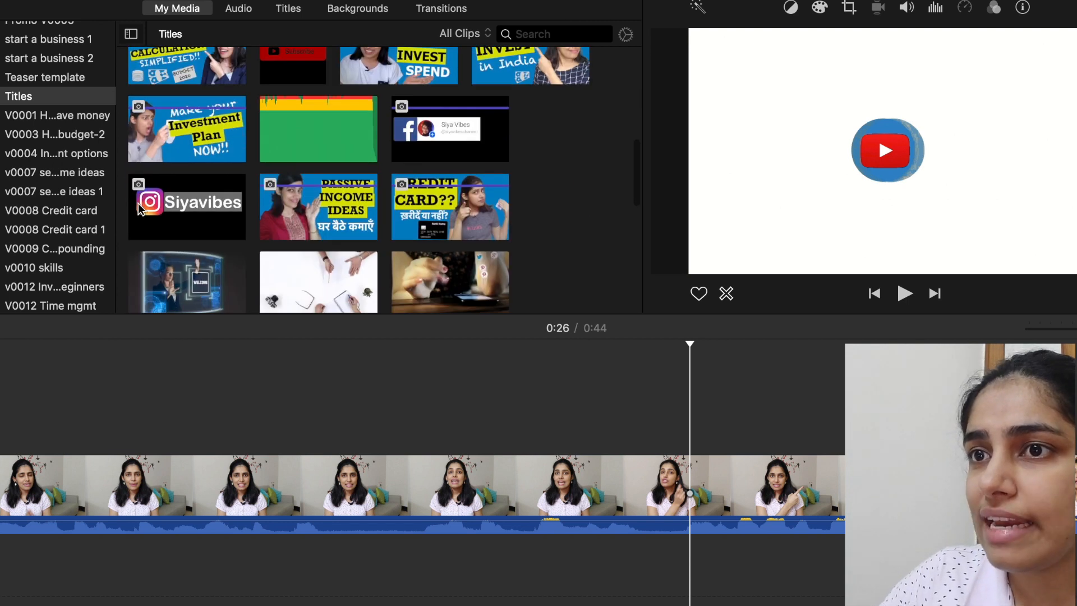
{"action": "left_click_drag", "start_coordinate": [180, 213], "coordinate": [691, 421]}
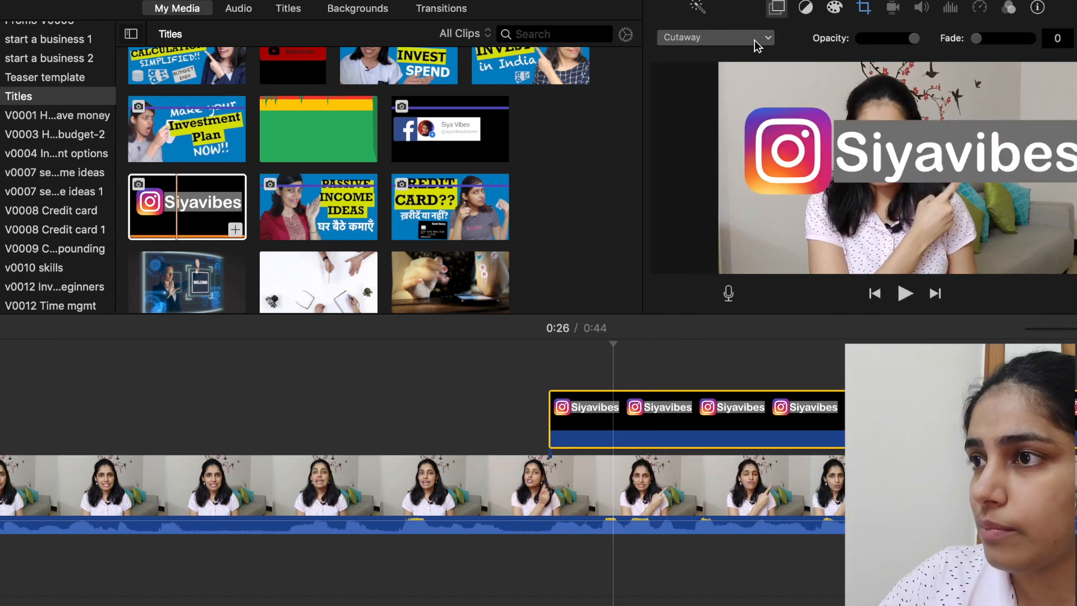
Step: Make the Instagram graphic a Picture in Picture overlay, enlarge it, and place it beside the speaker's head above the pointing finger
{"action": "left_click", "coordinate": [756, 45]}
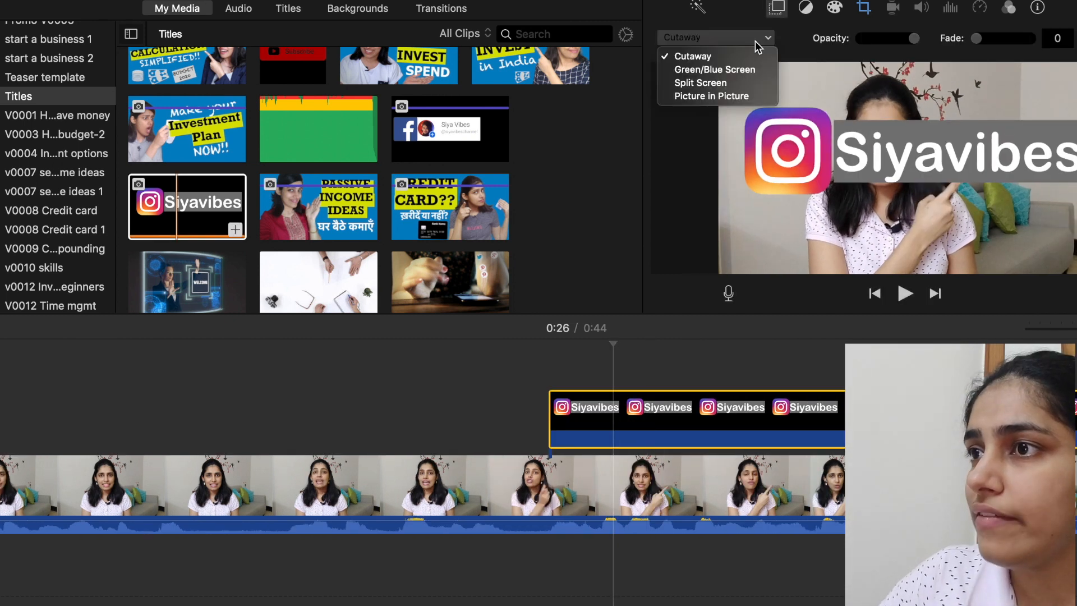
{"action": "left_click", "coordinate": [725, 97]}
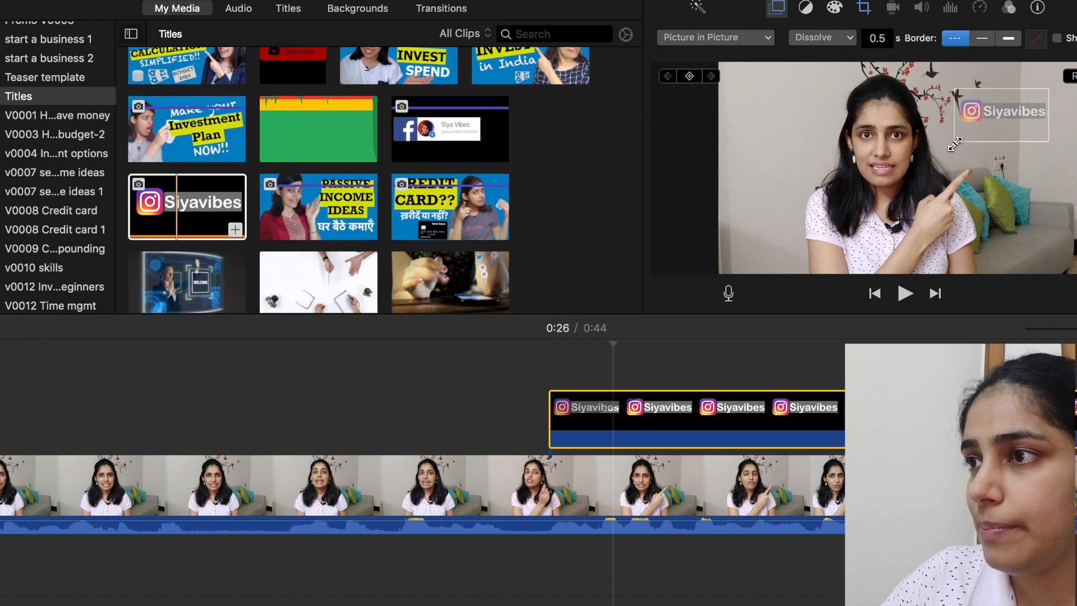
{"action": "left_click_drag", "start_coordinate": [955, 144], "coordinate": [893, 176]}
{"action": "left_click_drag", "start_coordinate": [964, 135], "coordinate": [1013, 129]}
Step: Set the Instagram overlay's Dissolve duration to 0 seconds and its crop style to Fit
{"action": "left_click", "coordinate": [850, 38]}
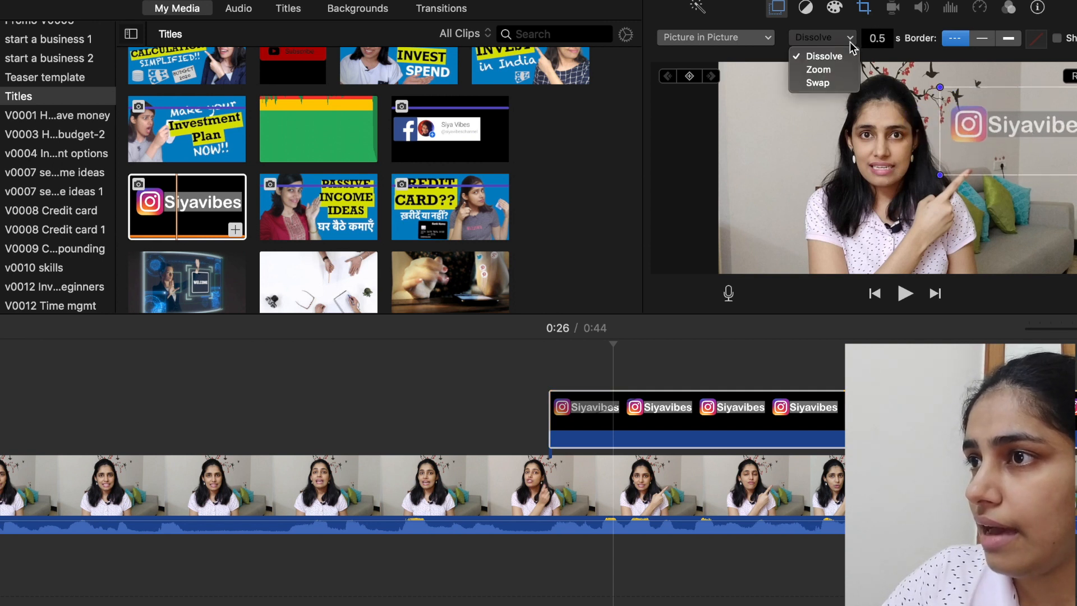
{"action": "left_click", "coordinate": [876, 40]}
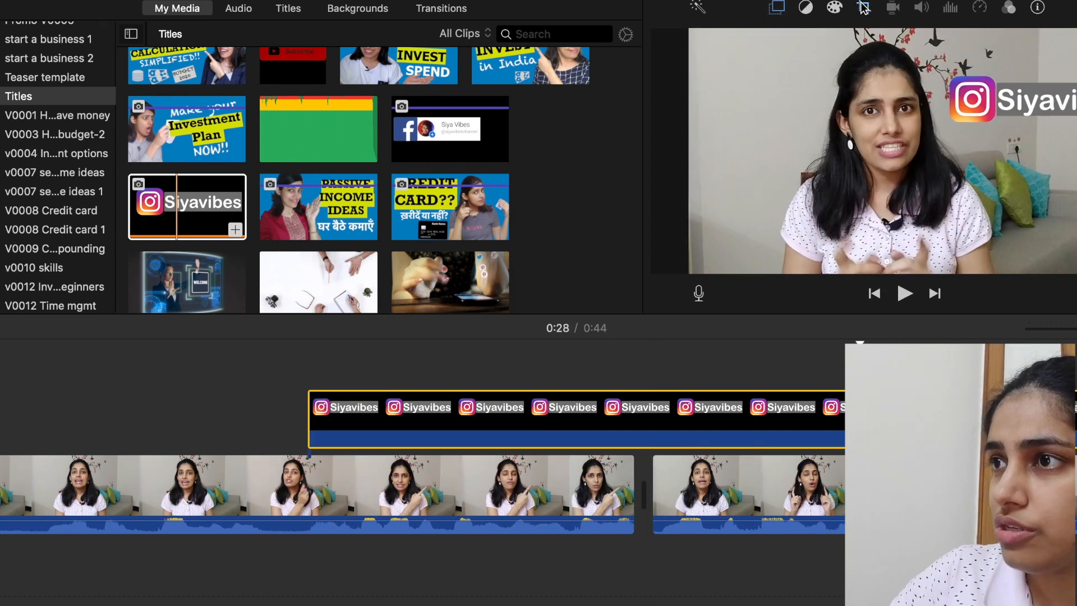
{"action": "left_click", "coordinate": [864, 7]}
{"action": "left_click", "coordinate": [702, 40]}
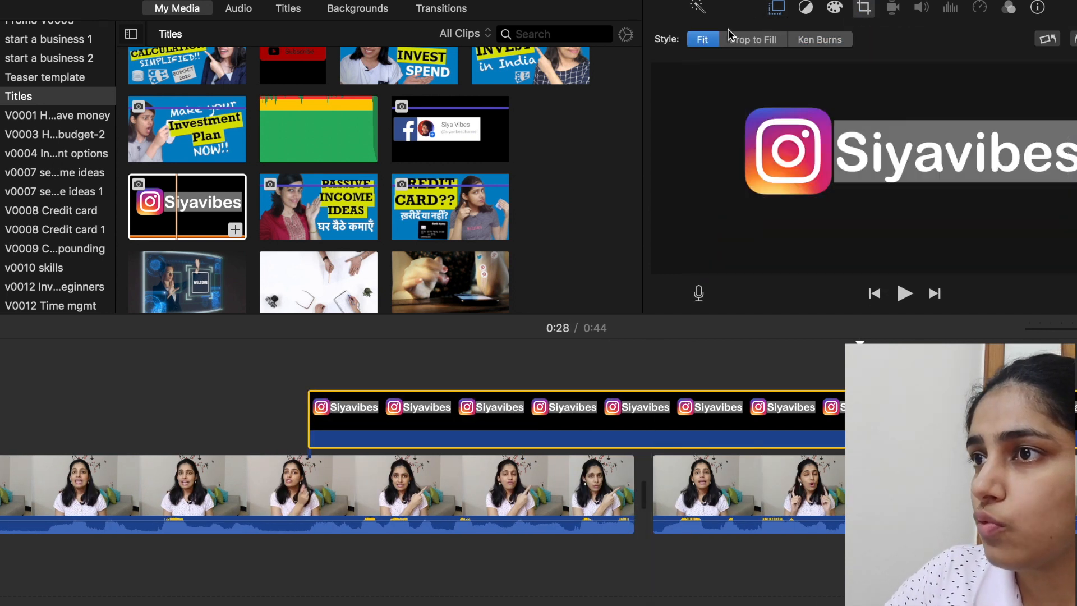
{"action": "left_click", "coordinate": [777, 8]}
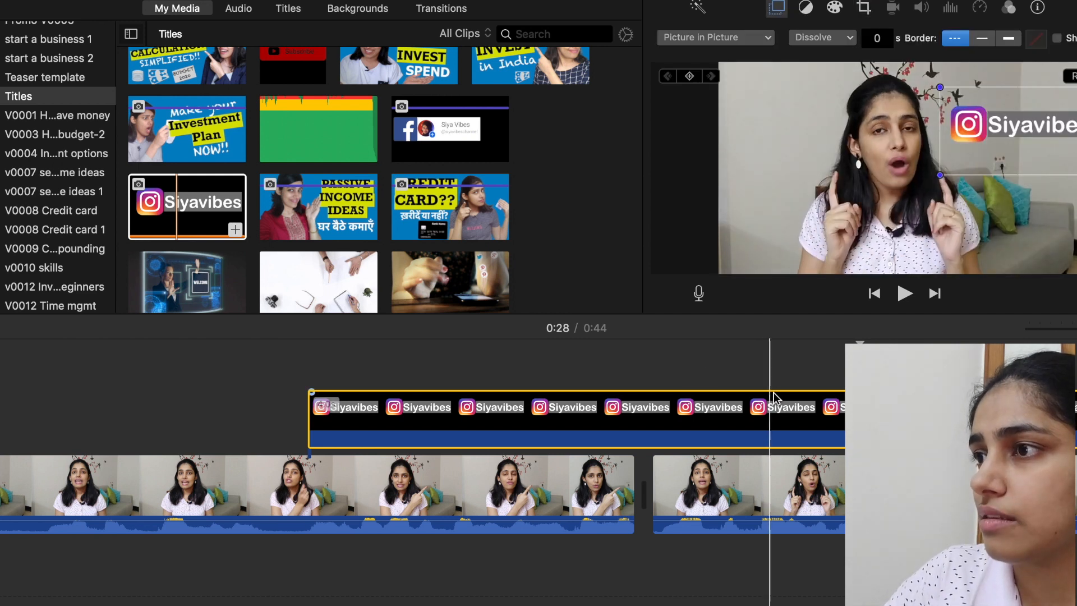
Step: Trim the end of the Instagram overlay to line up with the cut in the main clip beneath it
{"action": "left_click", "coordinate": [718, 416]}
{"action": "right_click", "coordinate": [720, 421]}
{"action": "key", "text": "Escape"}
{"action": "scroll", "coordinate": [729, 422], "scroll_direction": "right", "scroll_amount": 8}
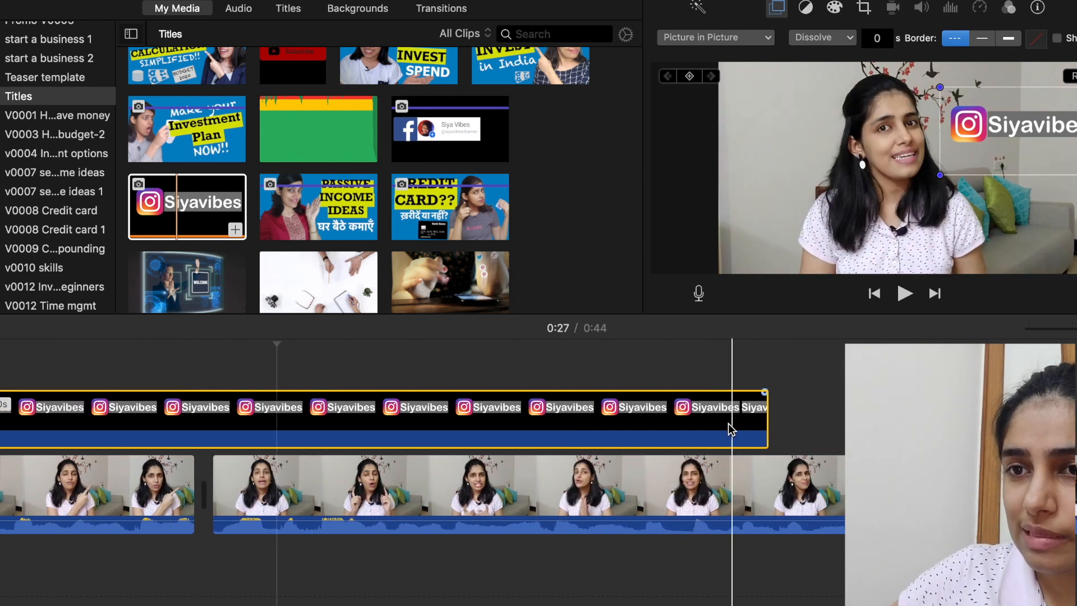
{"action": "left_click_drag", "start_coordinate": [766, 417], "coordinate": [195, 416]}
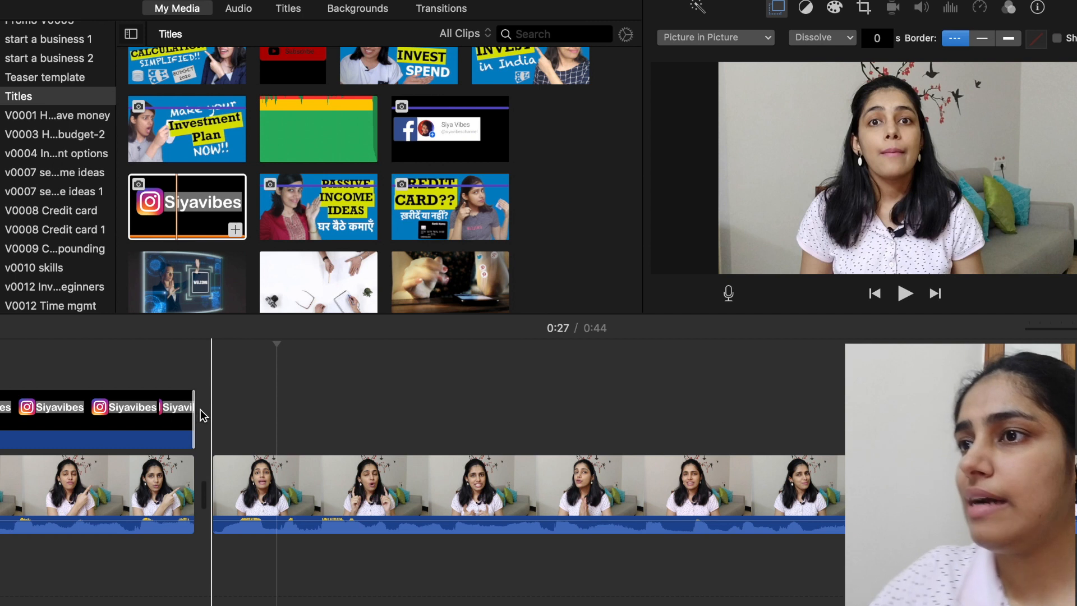
Step: Add a position keyframe to the Instagram overlay at about 0:26 and lower the graphic toward the speaker's fingertip at the following position
{"action": "left_click", "coordinate": [116, 412]}
{"action": "scroll", "coordinate": [116, 415], "scroll_direction": "left", "scroll_amount": 10}
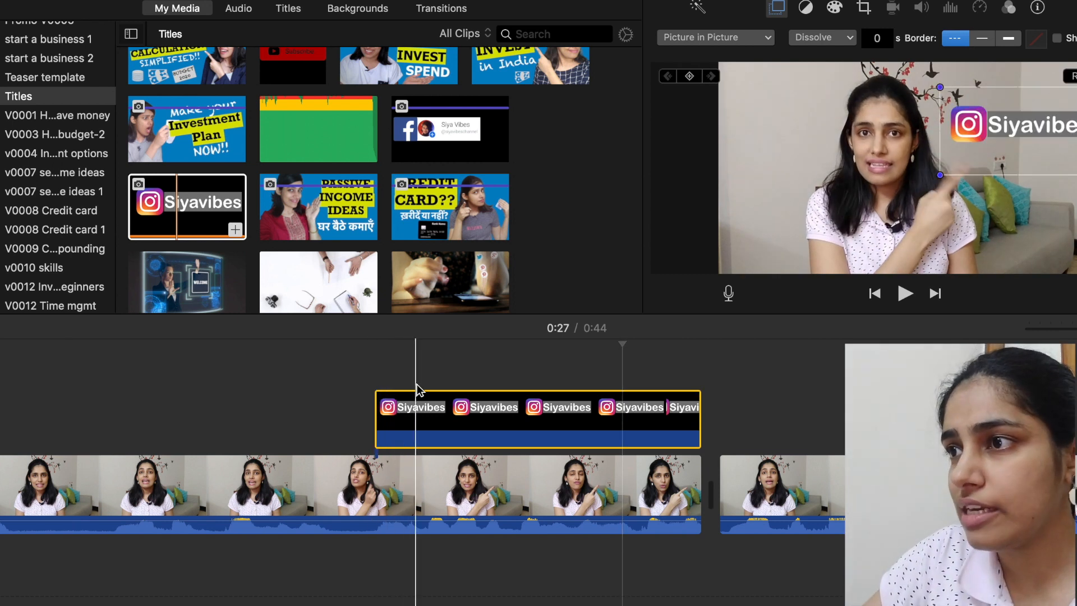
{"action": "left_click", "coordinate": [443, 384]}
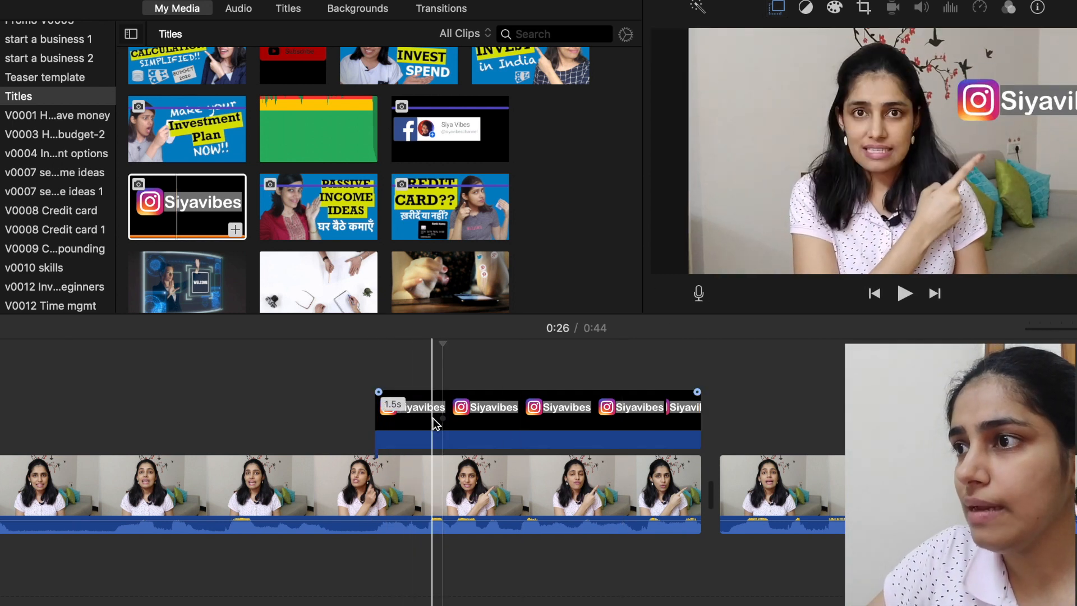
{"action": "left_click", "coordinate": [780, 9]}
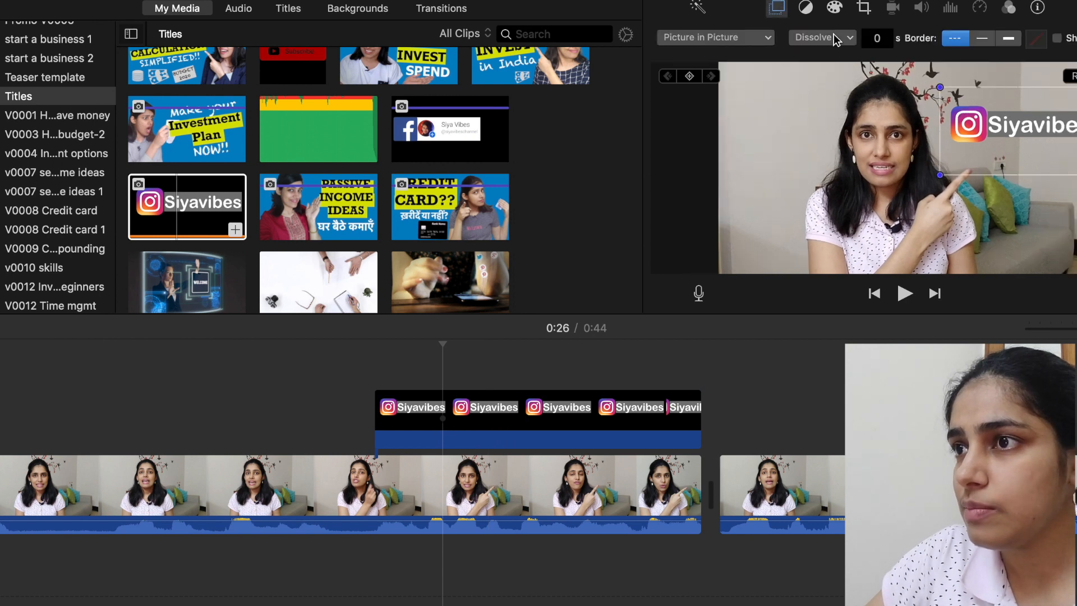
{"action": "left_click", "coordinate": [689, 77]}
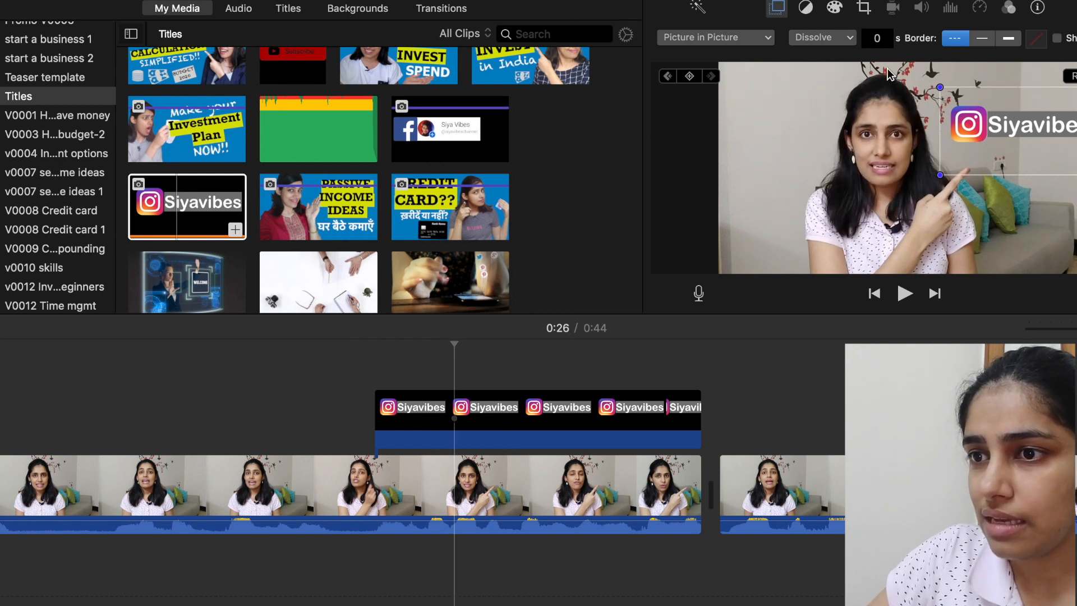
{"action": "left_click_drag", "start_coordinate": [1007, 126], "coordinate": [1004, 148]}
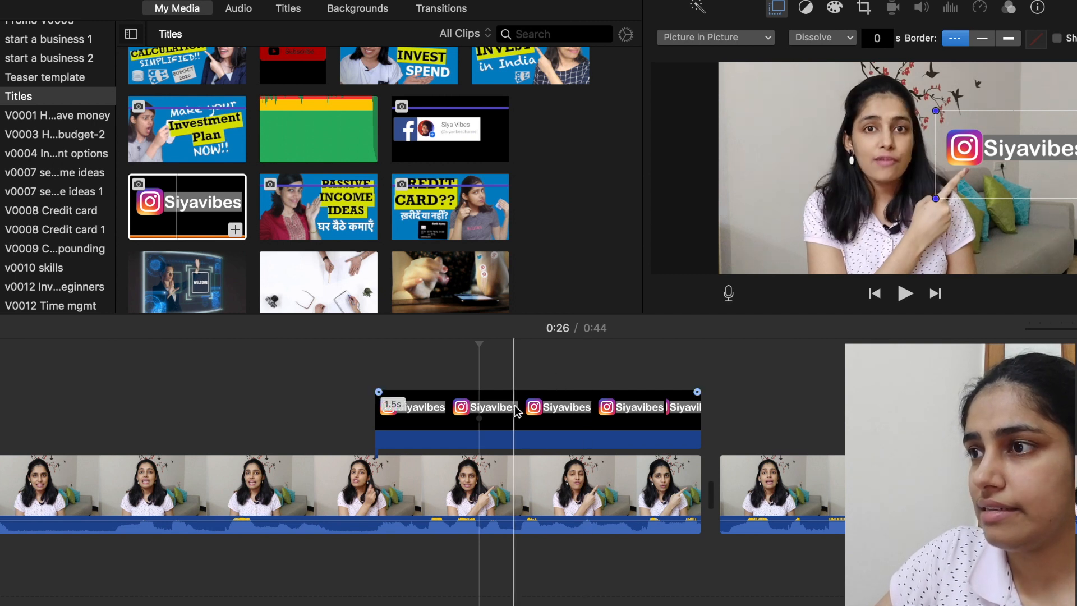
Step: Reposition the Instagram overlay at successive points along its clip so that it follows the movement of the pointing finger
{"action": "left_click", "coordinate": [498, 418]}
{"action": "left_click", "coordinate": [525, 375]}
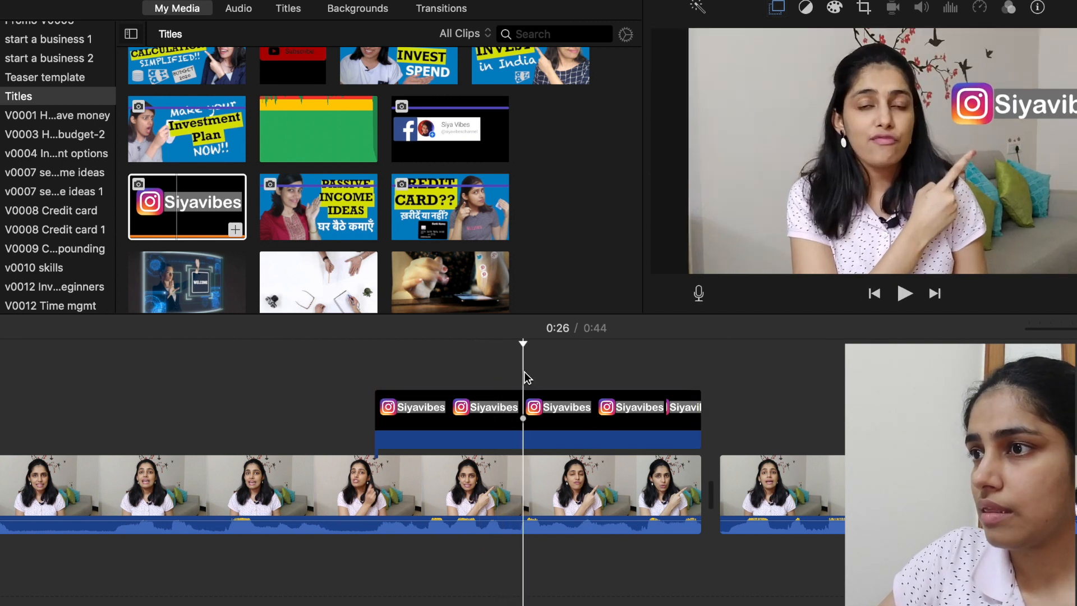
{"action": "left_click", "coordinate": [776, 6]}
{"action": "left_click", "coordinate": [547, 378]}
{"action": "left_click_drag", "start_coordinate": [1032, 122], "coordinate": [1028, 137]}
{"action": "left_click", "coordinate": [572, 370]}
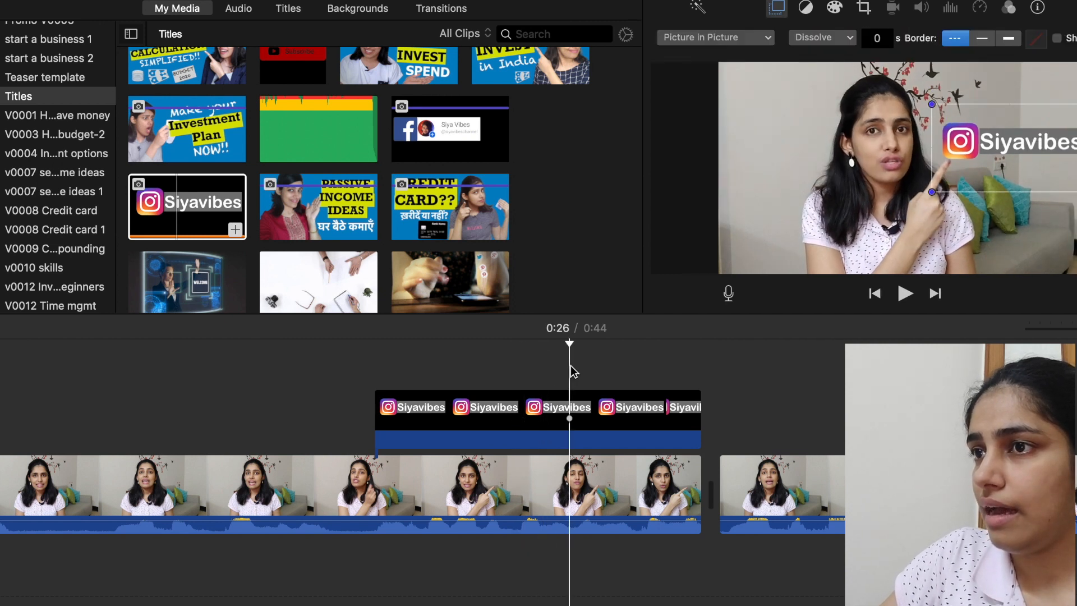
{"action": "left_click_drag", "start_coordinate": [1015, 154], "coordinate": [982, 142]}
{"action": "left_click", "coordinate": [357, 362]}
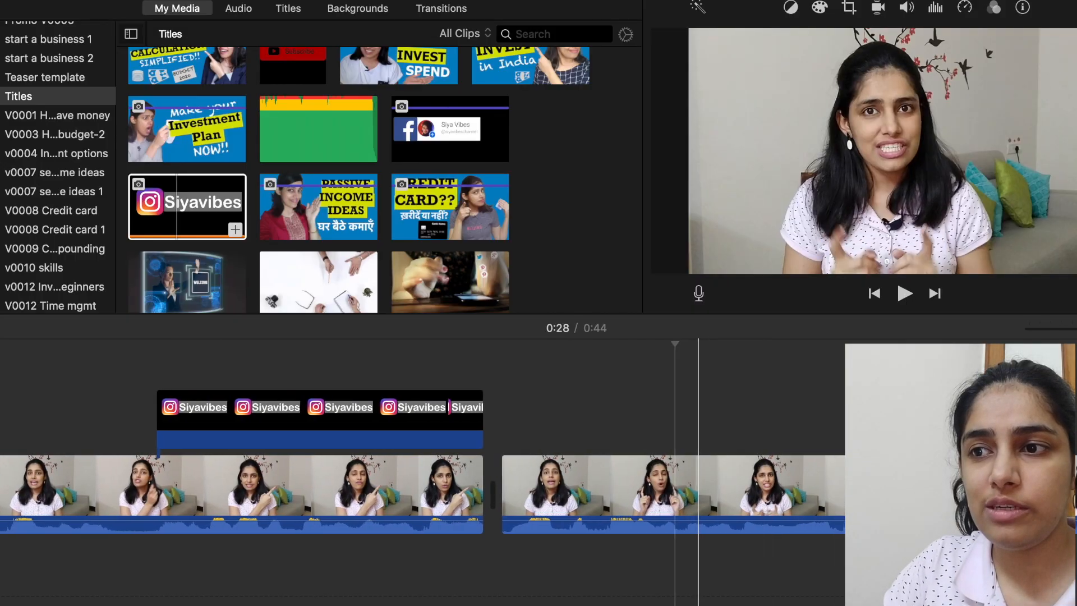
{"action": "scroll", "coordinate": [698, 471], "scroll_direction": "right", "scroll_amount": 1}
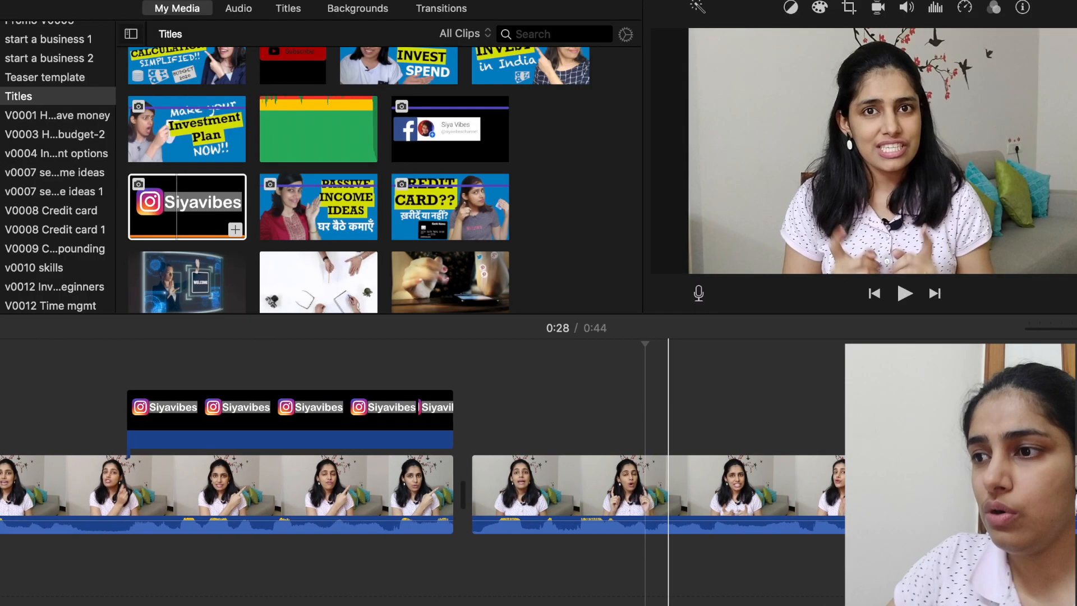
Step: Attach the 2.8-second Pop sound beneath the main clip with its peak at the start of the Instagram overlay, and play it back
{"action": "left_click", "coordinate": [273, 407]}
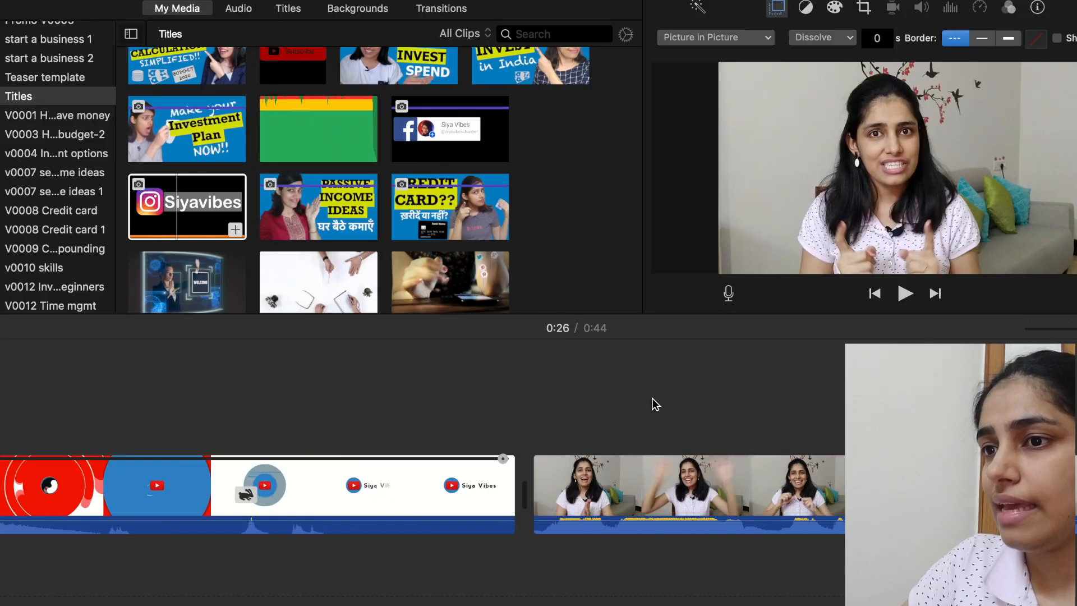
{"action": "scroll", "coordinate": [655, 404], "scroll_direction": "left", "scroll_amount": 5}
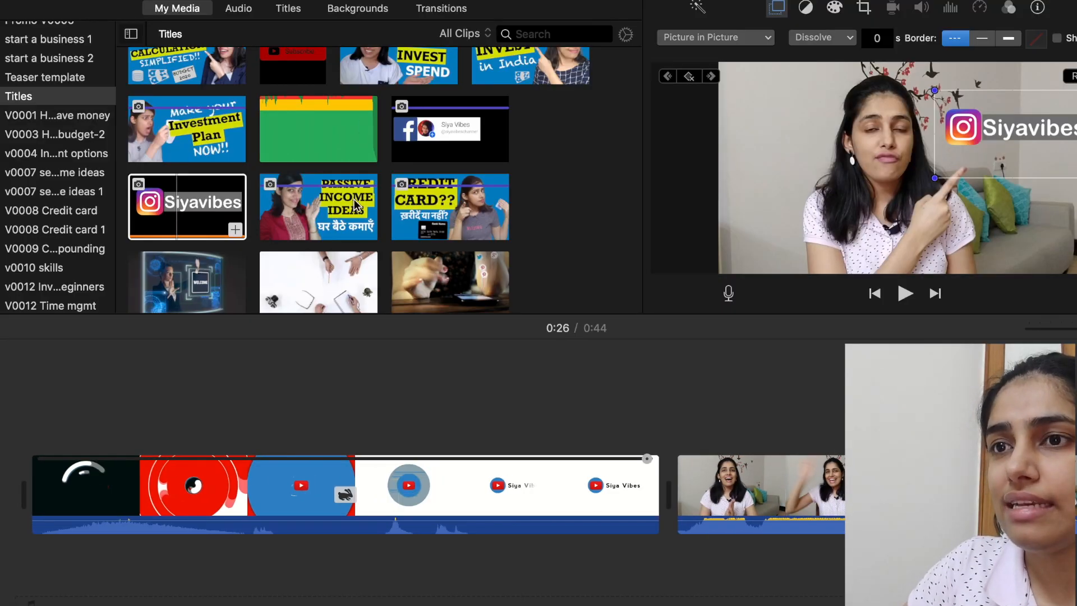
{"action": "scroll", "coordinate": [353, 203], "scroll_direction": "up", "scroll_amount": 8}
{"action": "left_click", "coordinate": [291, 90]}
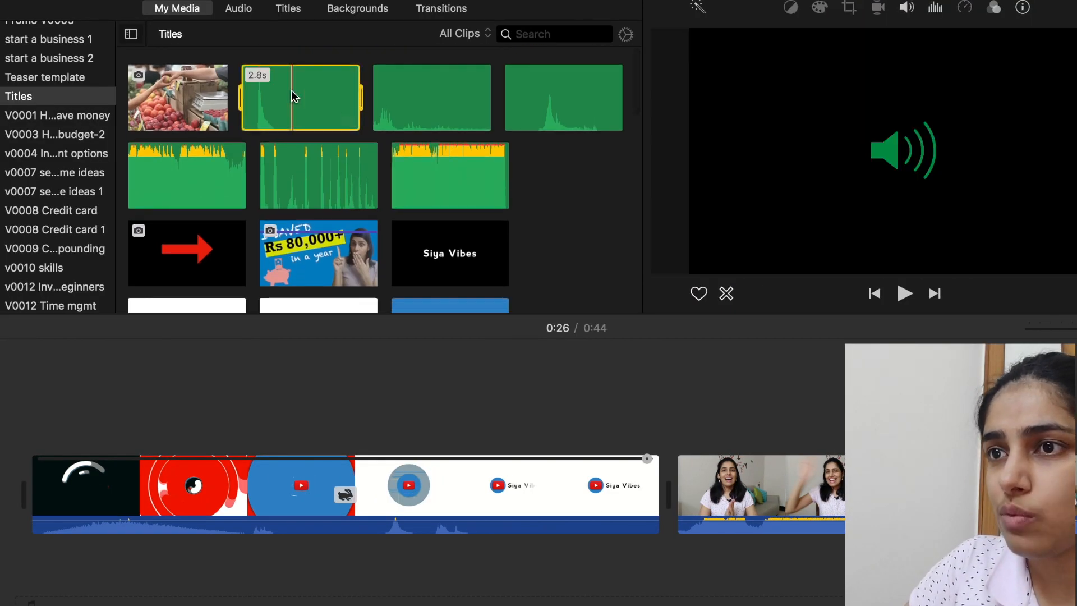
{"action": "scroll", "coordinate": [630, 396], "scroll_direction": "right", "scroll_amount": 15}
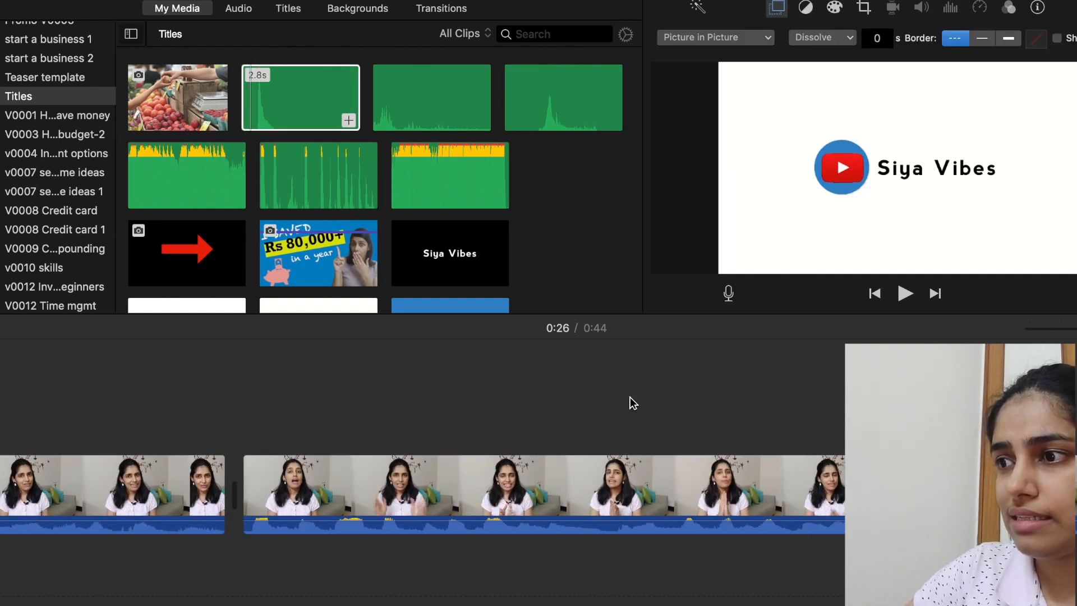
{"action": "scroll", "coordinate": [630, 396], "scroll_direction": "right", "scroll_amount": 10}
{"action": "scroll", "coordinate": [630, 396], "scroll_direction": "left", "scroll_amount": 3}
{"action": "left_click_drag", "start_coordinate": [282, 112], "coordinate": [273, 558]}
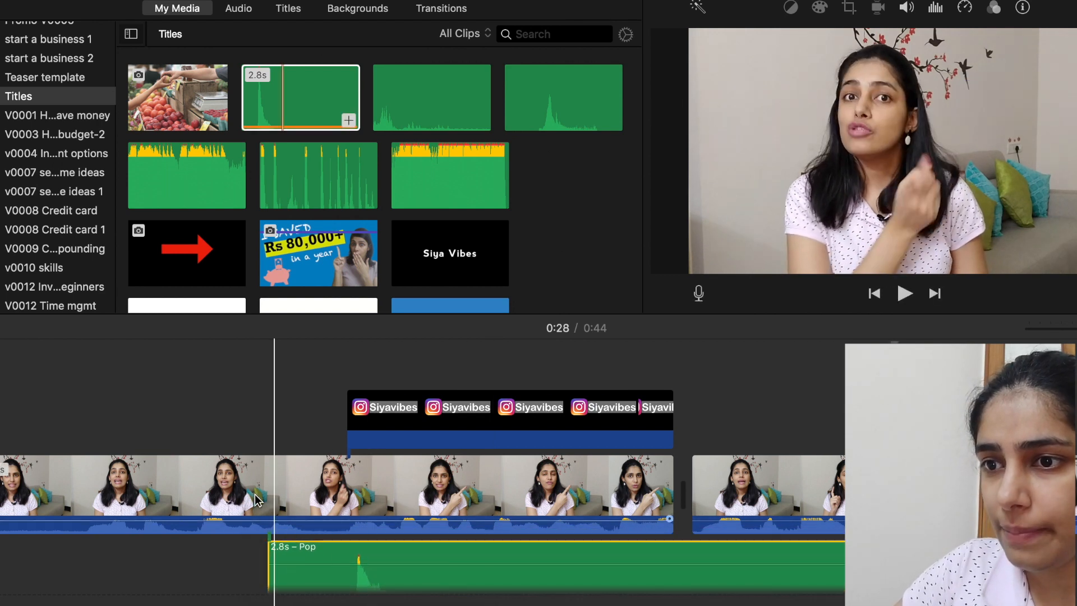
{"action": "left_click", "coordinate": [209, 425]}
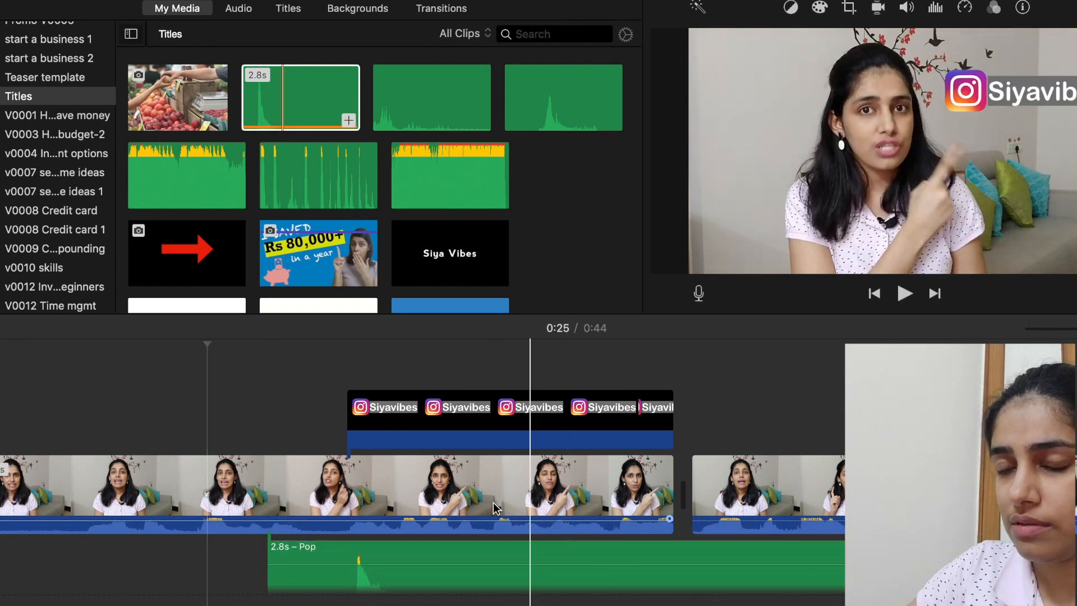
{"action": "left_click", "coordinate": [905, 294]}
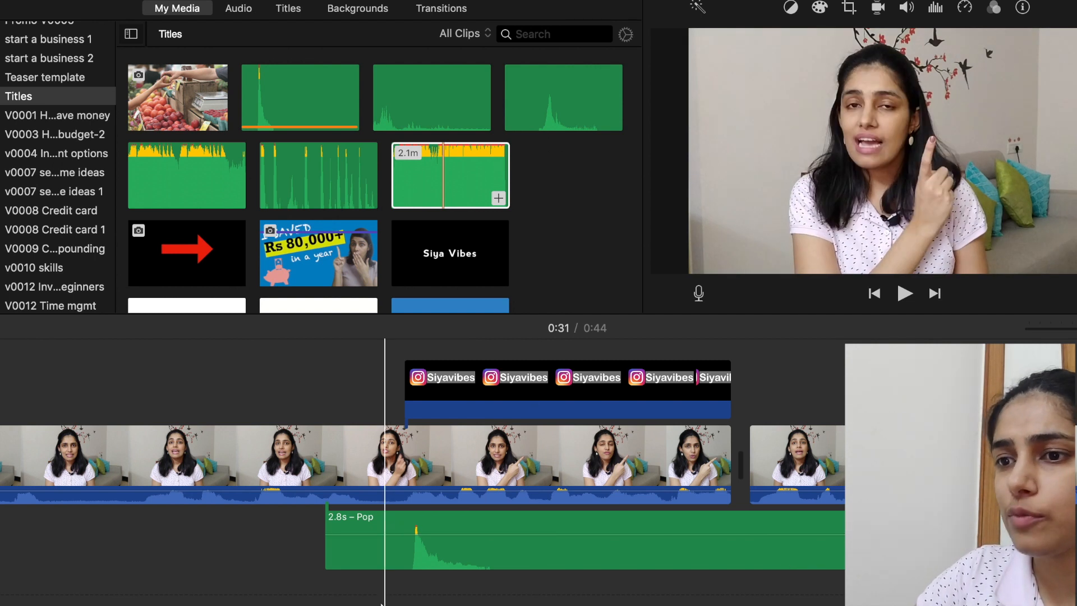
Step: Reduce background noise by 70% and apply the Hum Reduction equalizer to all the talking-head clips after the intro
{"action": "scroll", "coordinate": [216, 556], "scroll_direction": "left", "scroll_amount": 5}
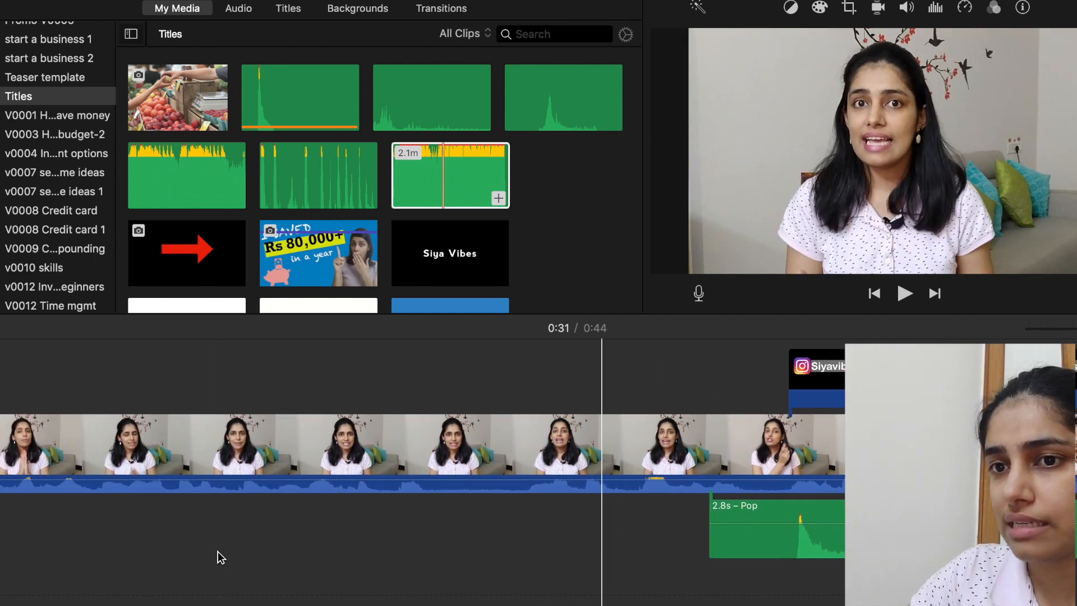
{"action": "scroll", "coordinate": [218, 550], "scroll_direction": "left", "scroll_amount": 5}
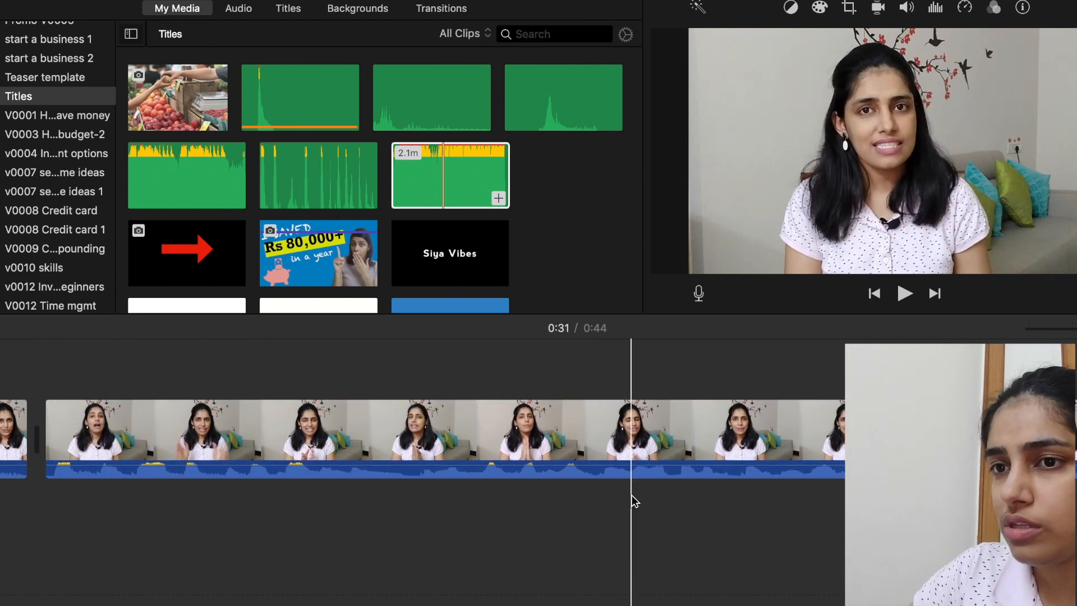
{"action": "scroll", "coordinate": [633, 500], "scroll_direction": "left", "scroll_amount": 10}
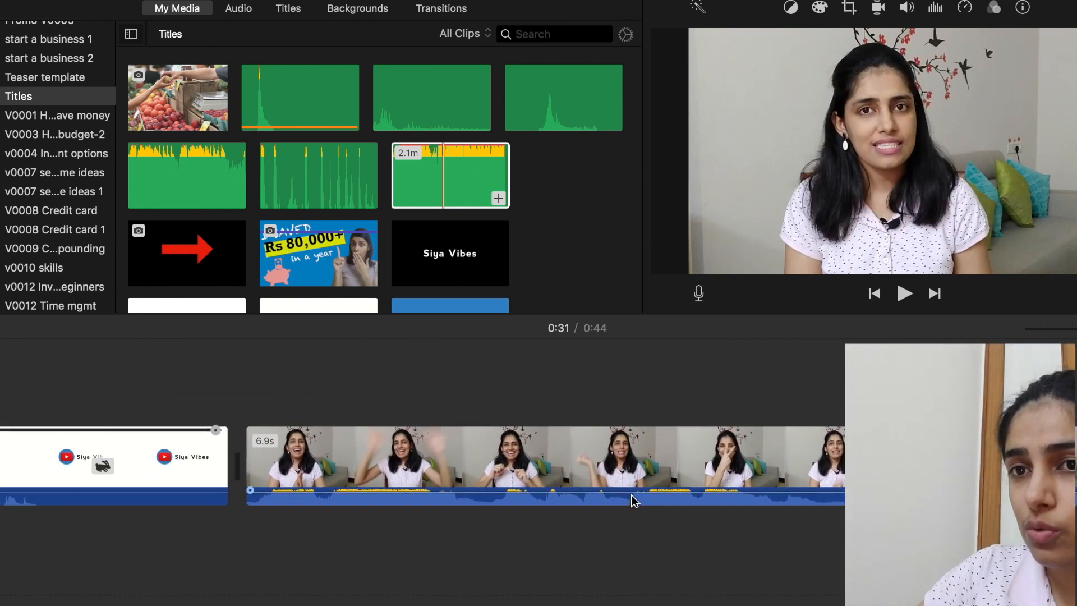
{"action": "scroll", "coordinate": [631, 495], "scroll_direction": "left", "scroll_amount": 3}
{"action": "left_click", "coordinate": [720, 464]}
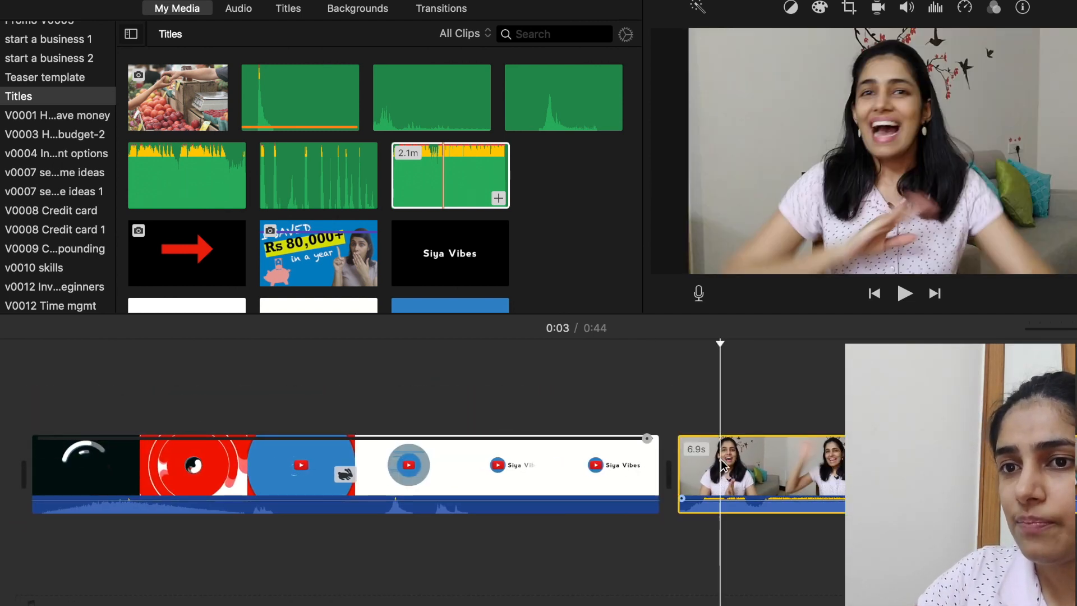
{"action": "scroll", "coordinate": [722, 465], "scroll_direction": "right", "scroll_amount": 15}
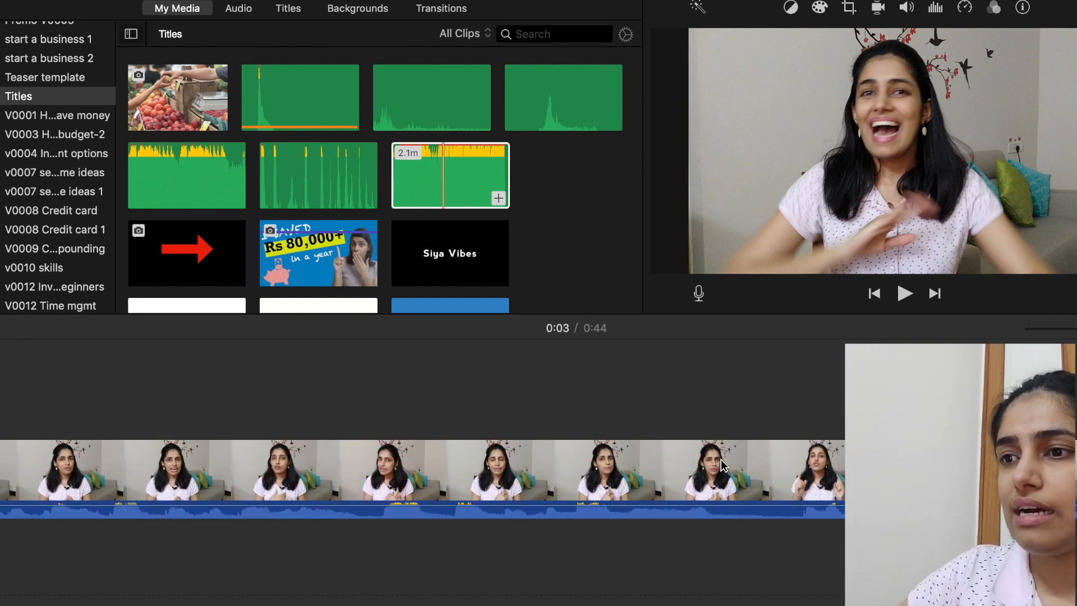
{"action": "scroll", "coordinate": [723, 465], "scroll_direction": "right", "scroll_amount": 10}
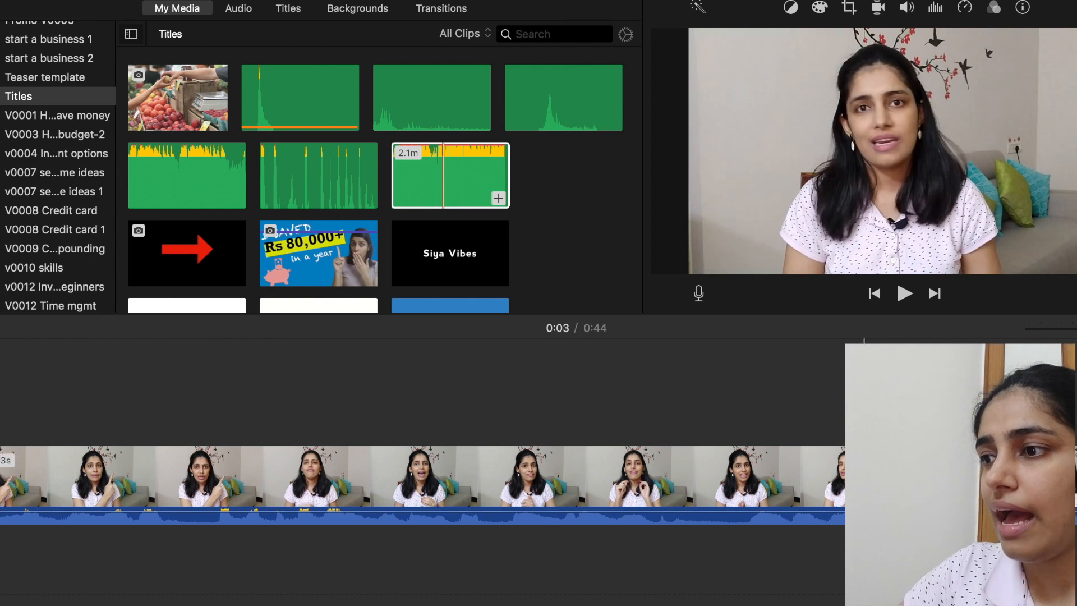
{"action": "left_click", "coordinate": [986, 482]}
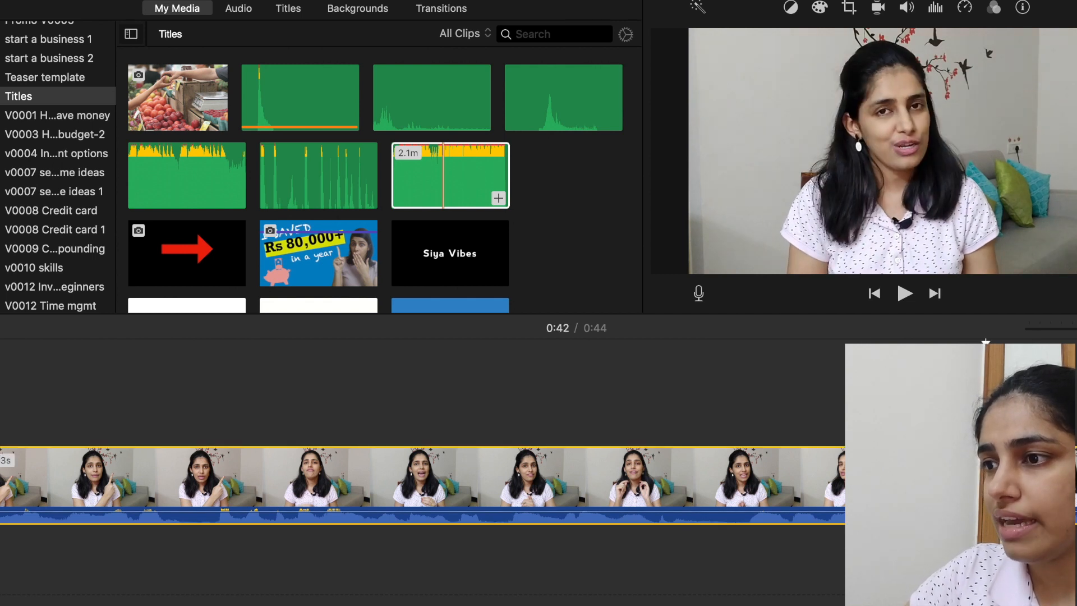
{"action": "scroll", "coordinate": [986, 483], "scroll_direction": "right", "scroll_amount": 7}
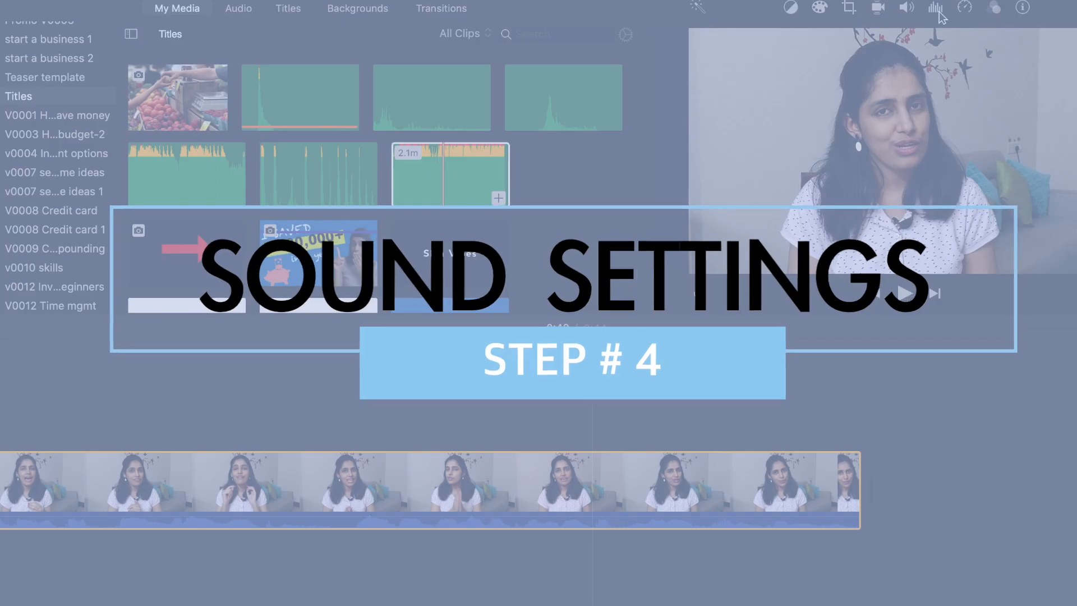
{"action": "left_click", "coordinate": [937, 10]}
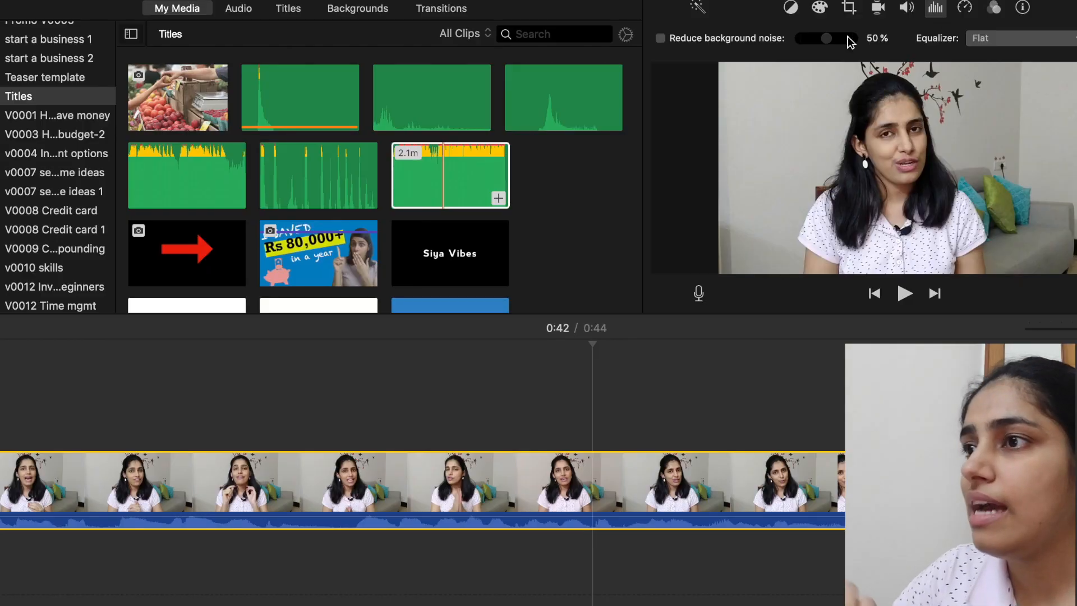
{"action": "left_click", "coordinate": [660, 38]}
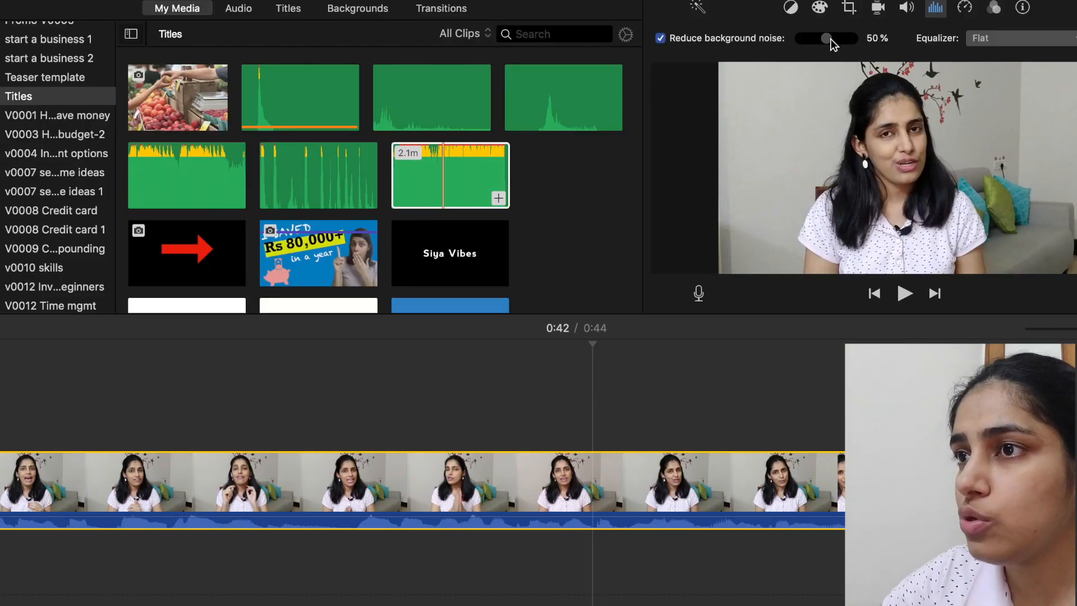
{"action": "left_click_drag", "start_coordinate": [829, 40], "coordinate": [841, 46]}
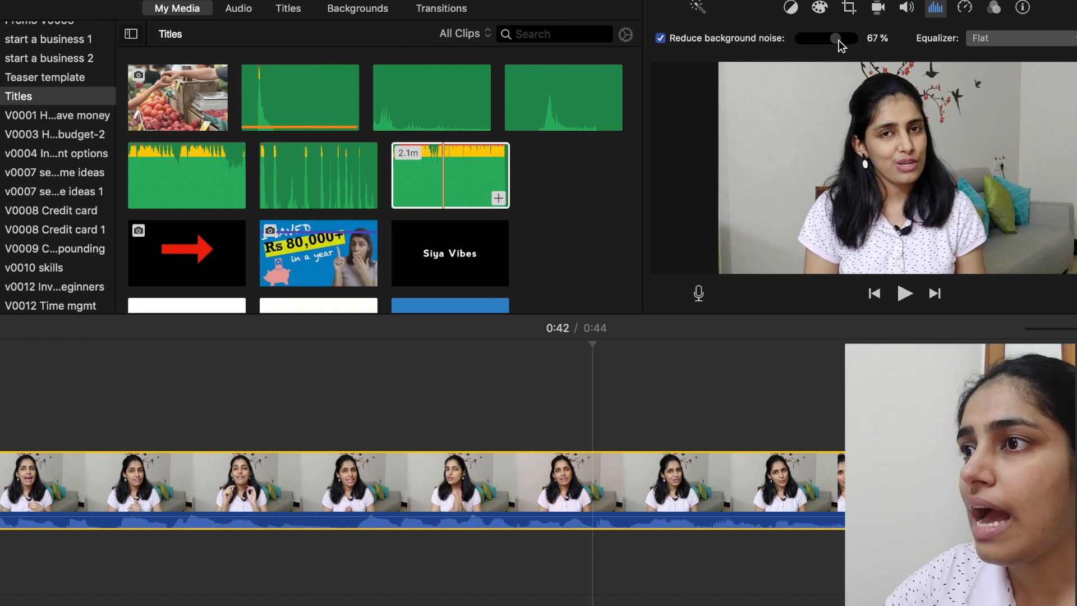
{"action": "left_click", "coordinate": [1029, 43]}
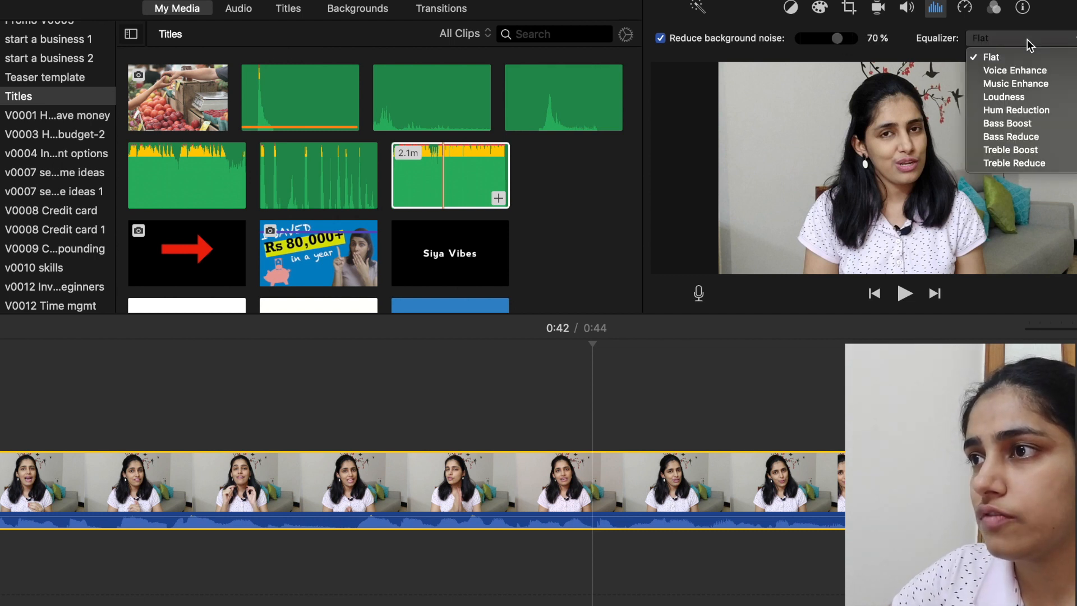
{"action": "left_click", "coordinate": [1009, 111]}
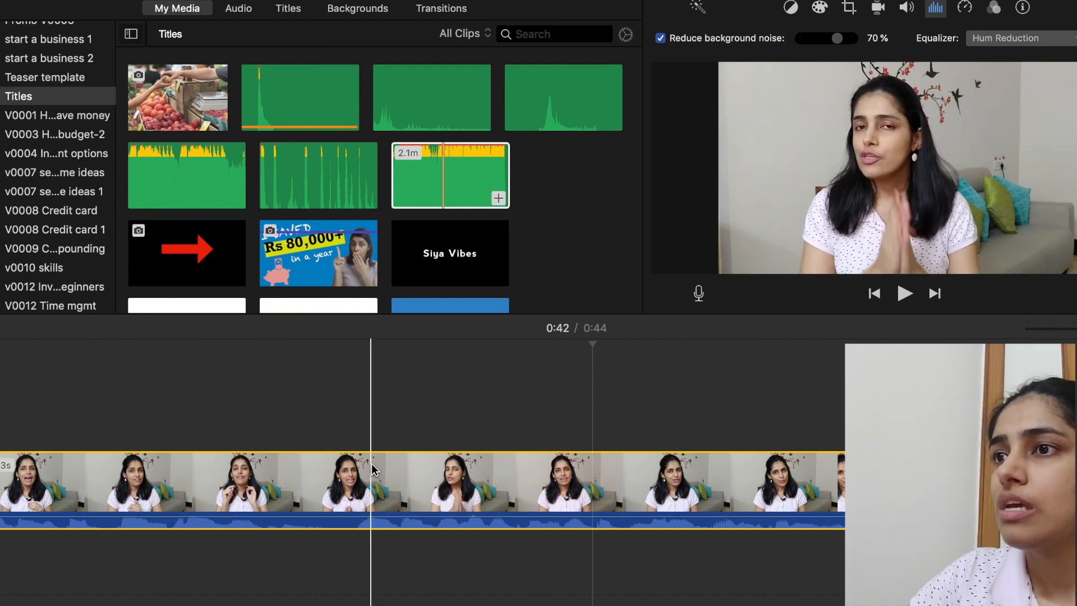
Step: Add the 3-minute Waiting track as background music starting at the beginning of the project
{"action": "scroll", "coordinate": [372, 464], "scroll_direction": "left", "scroll_amount": 10}
{"action": "scroll", "coordinate": [371, 464], "scroll_direction": "left", "scroll_amount": 15}
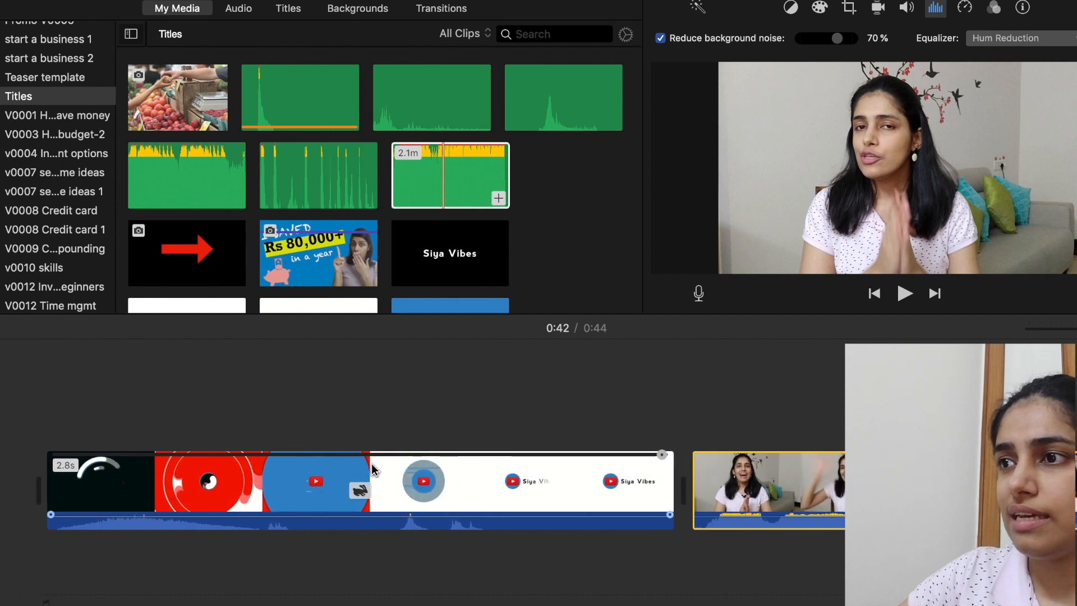
{"action": "left_click", "coordinate": [33, 397]}
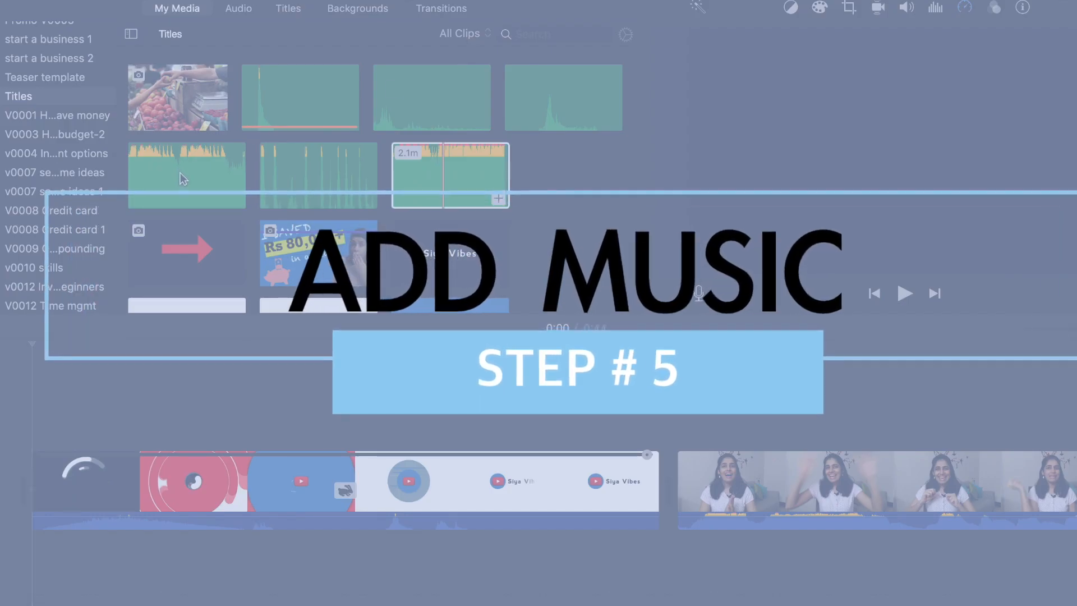
{"action": "left_click", "coordinate": [180, 172]}
{"action": "left_click_drag", "start_coordinate": [180, 173], "coordinate": [42, 561]}
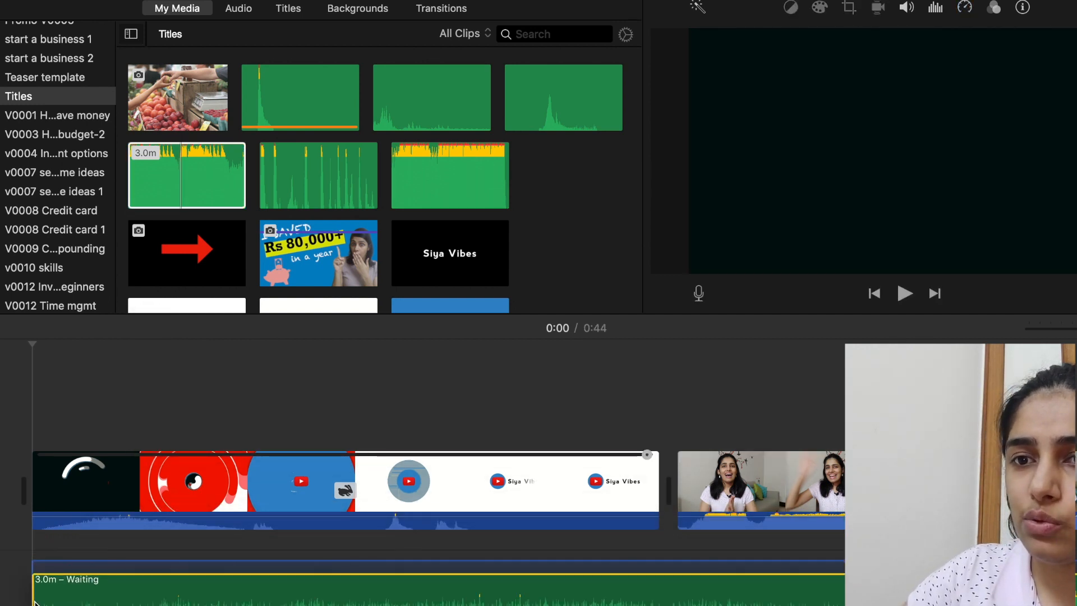
Step: Open the volume settings of the Waiting background music track
{"action": "left_click", "coordinate": [908, 8]}
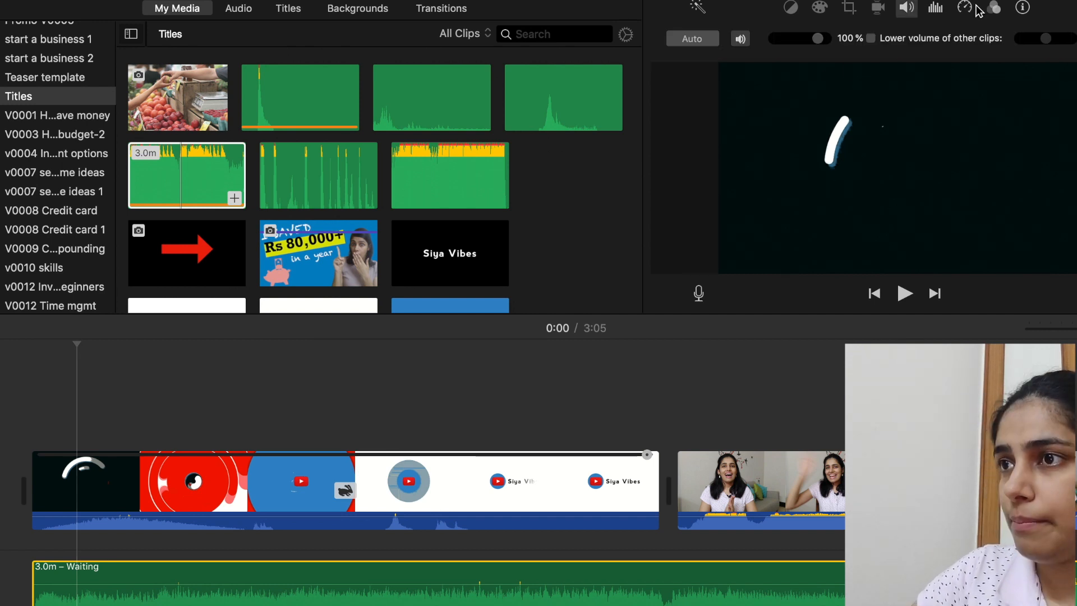